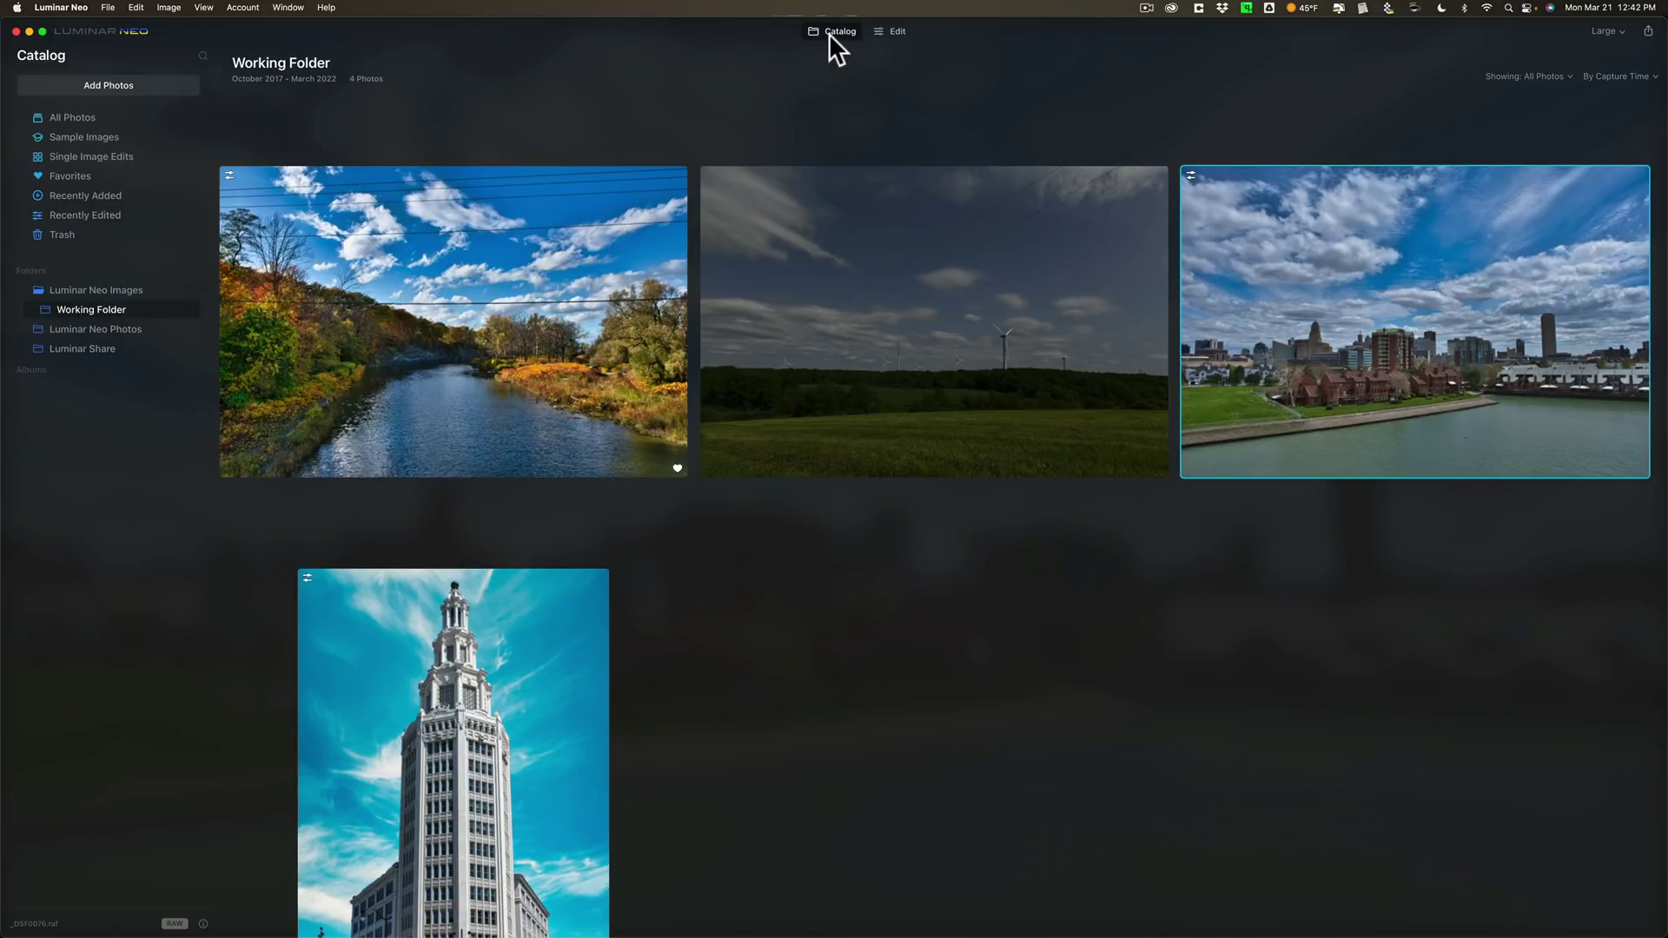
# Select the edited autumn river photo together with the windmill field photo.
pyautogui.click(534, 258)
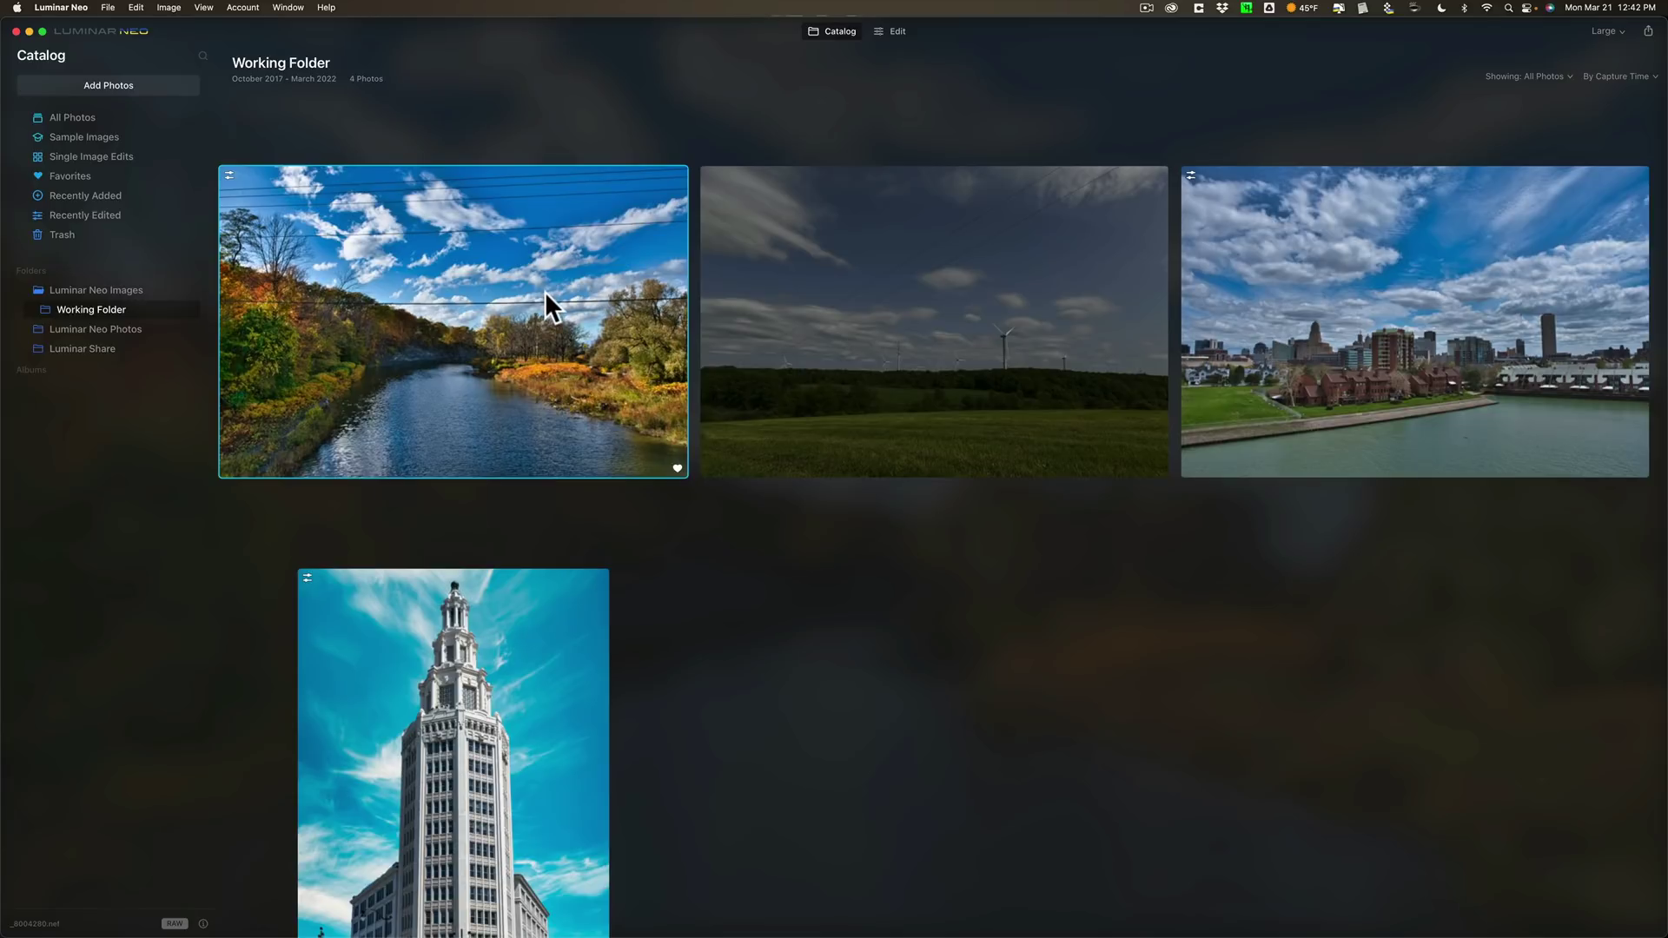
pyautogui.keyDown('super'); pyautogui.click(872, 310); pyautogui.keyUp('super')
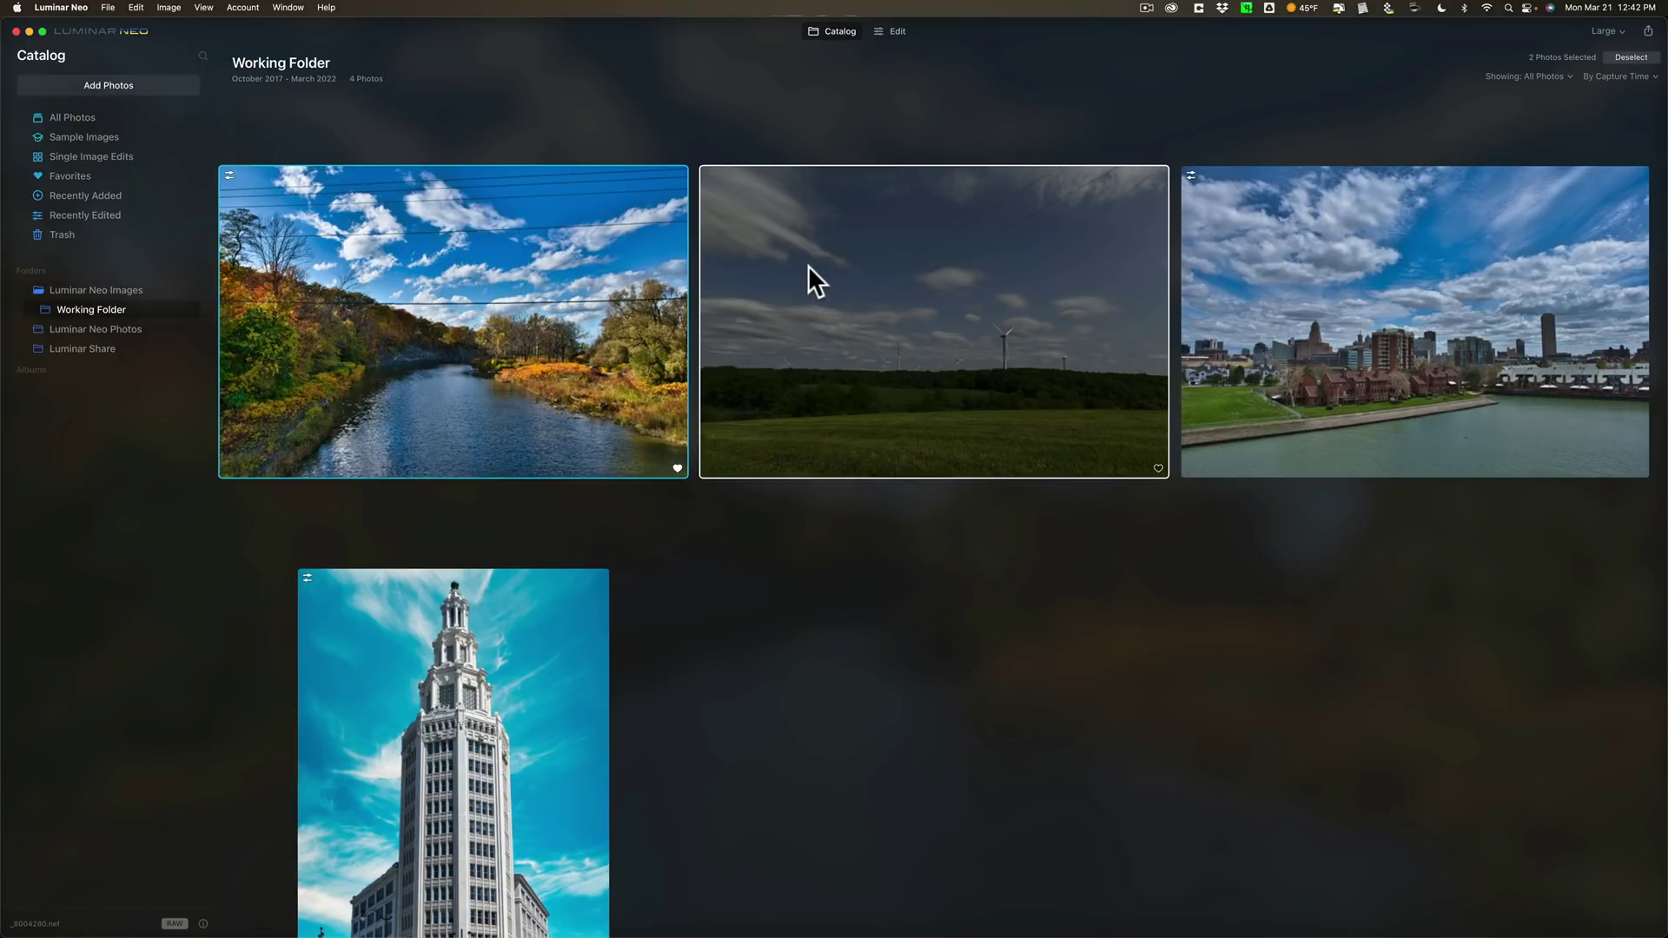
# Sync the river photo's adjustments onto the windmill photo via Adjustments > Sync Adjustments.
pyautogui.rightClick(800, 210)
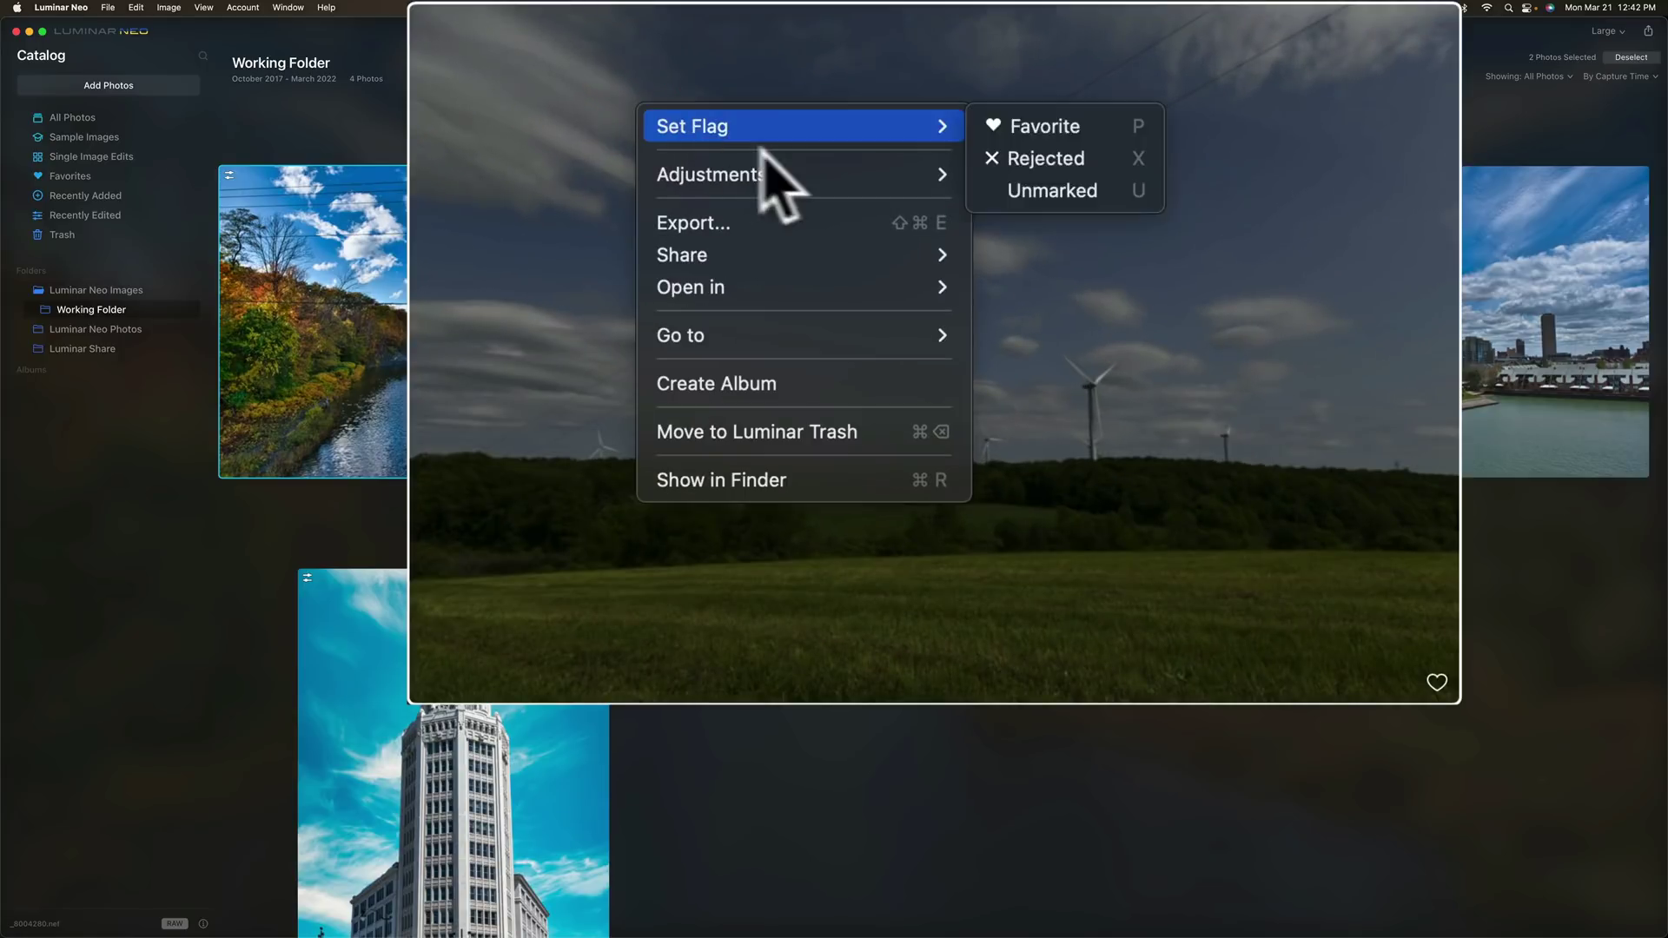
pyautogui.moveTo(822, 170)
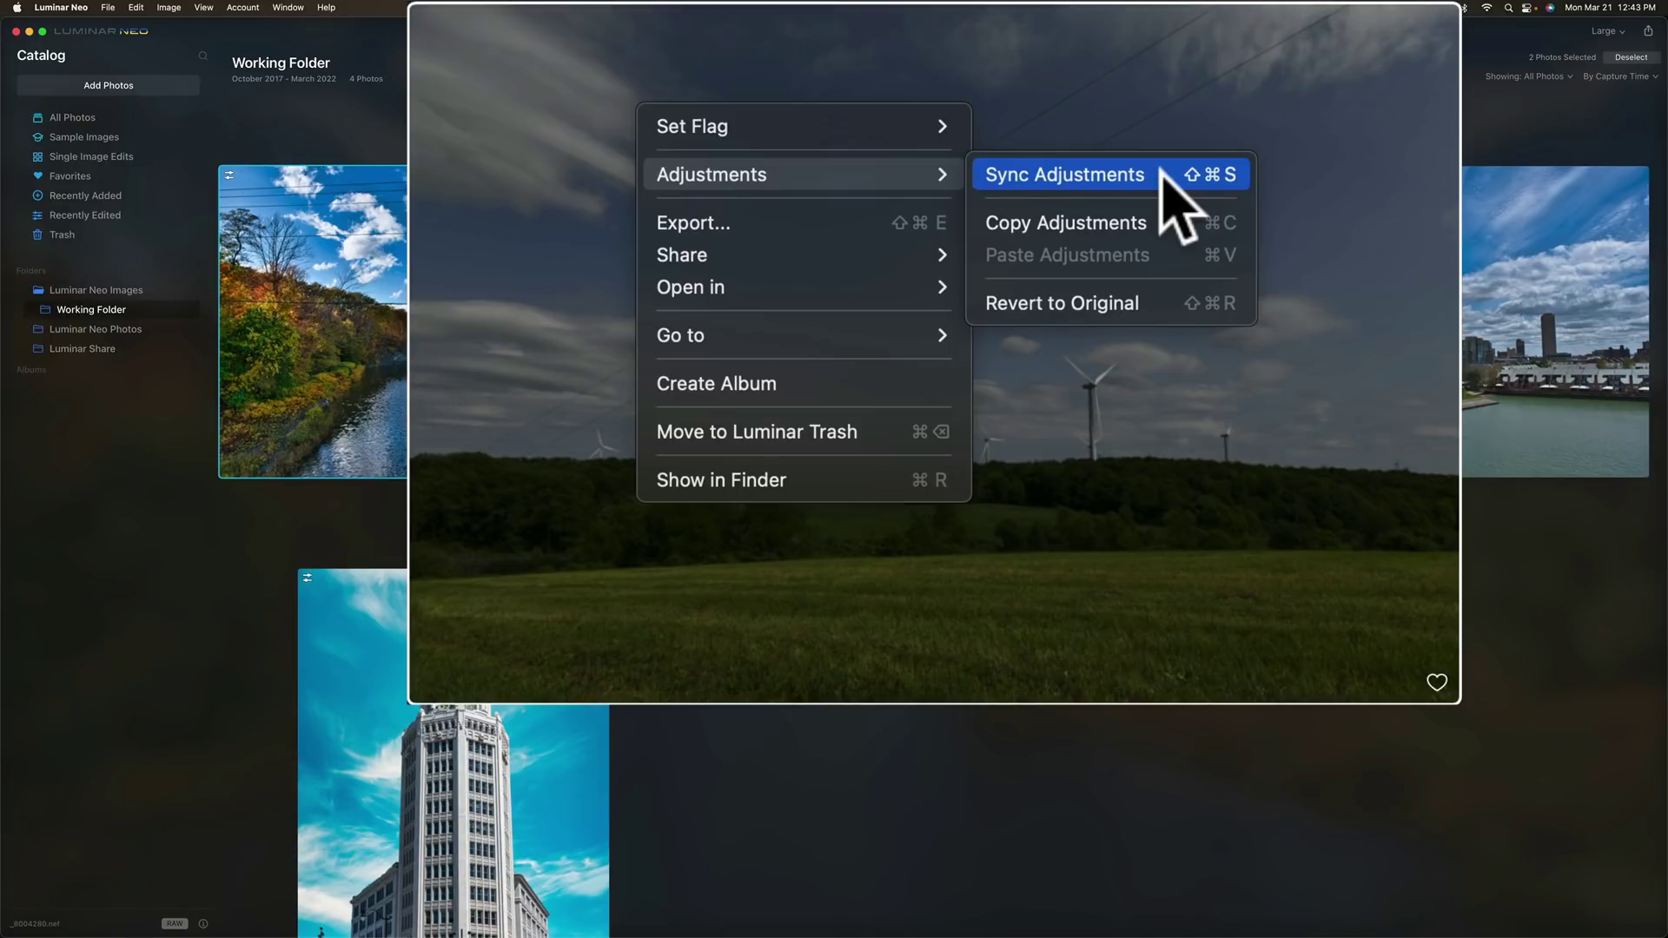
pyautogui.click(1035, 240)
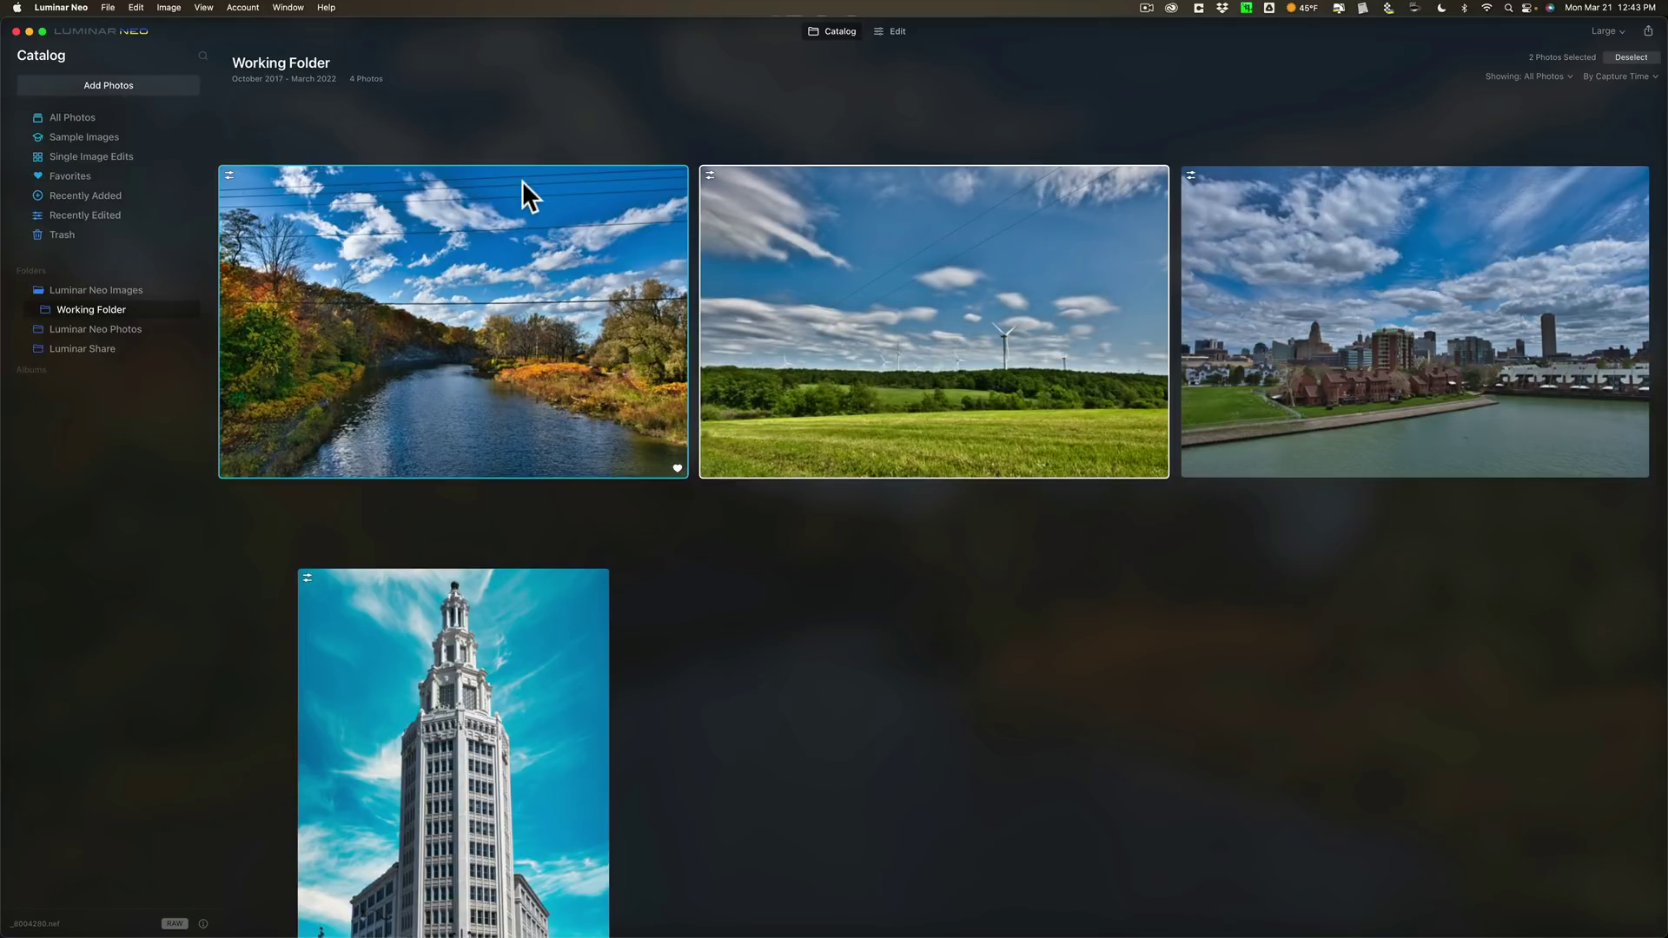
pyautogui.click(169, 8)
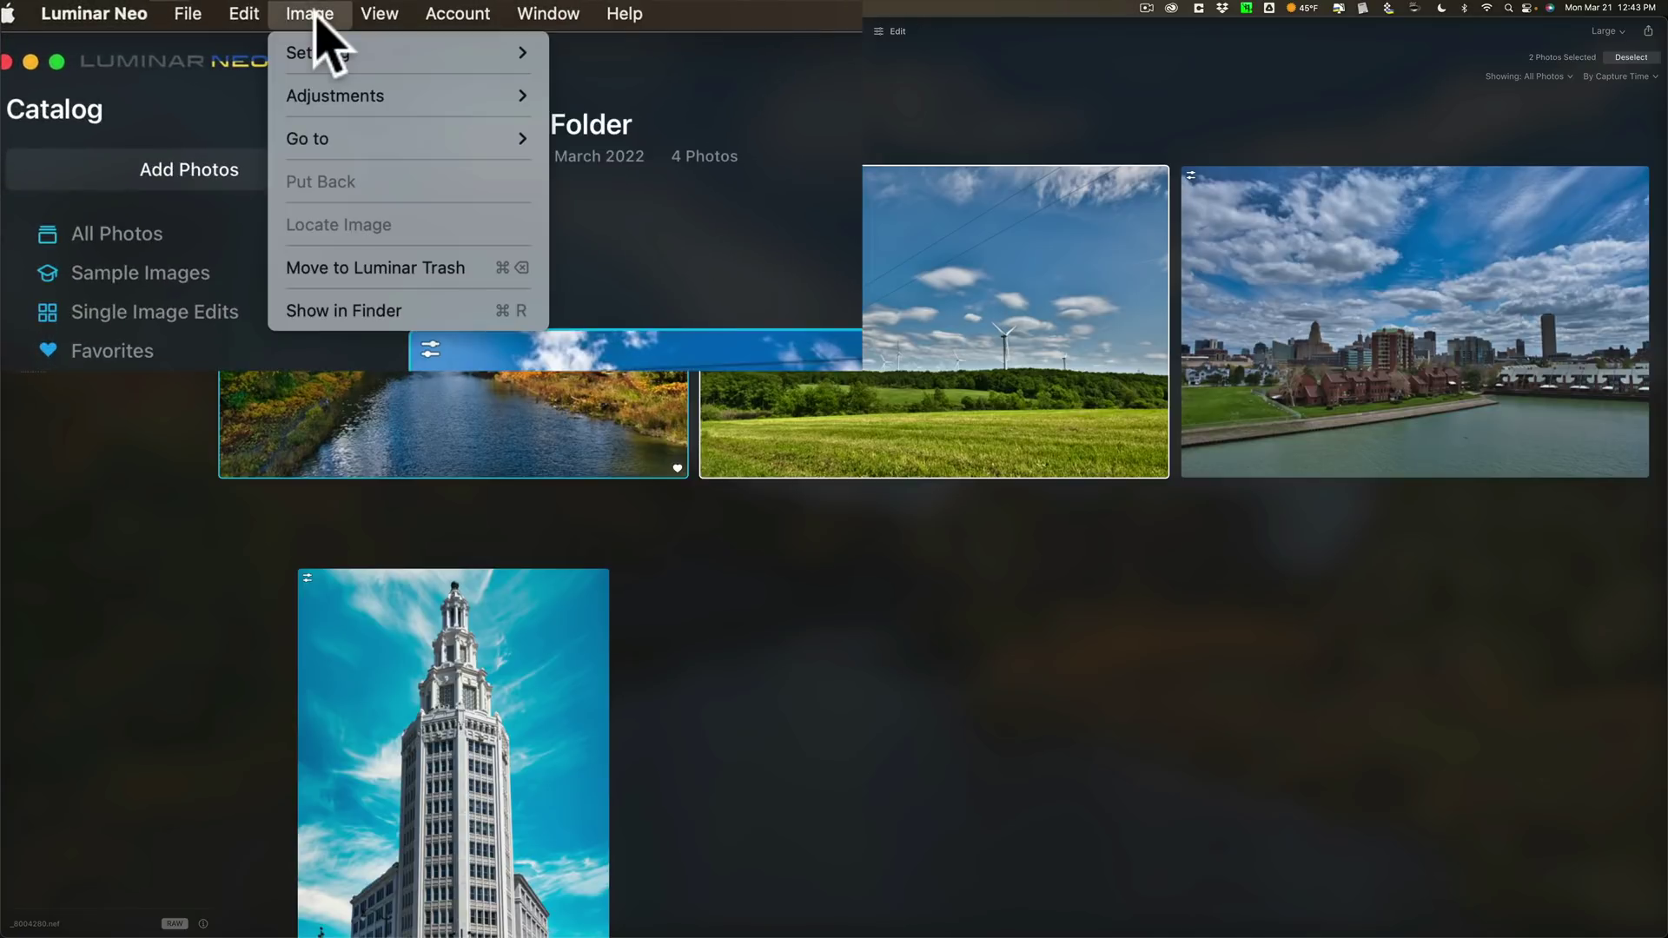
pyautogui.moveTo(351, 94)
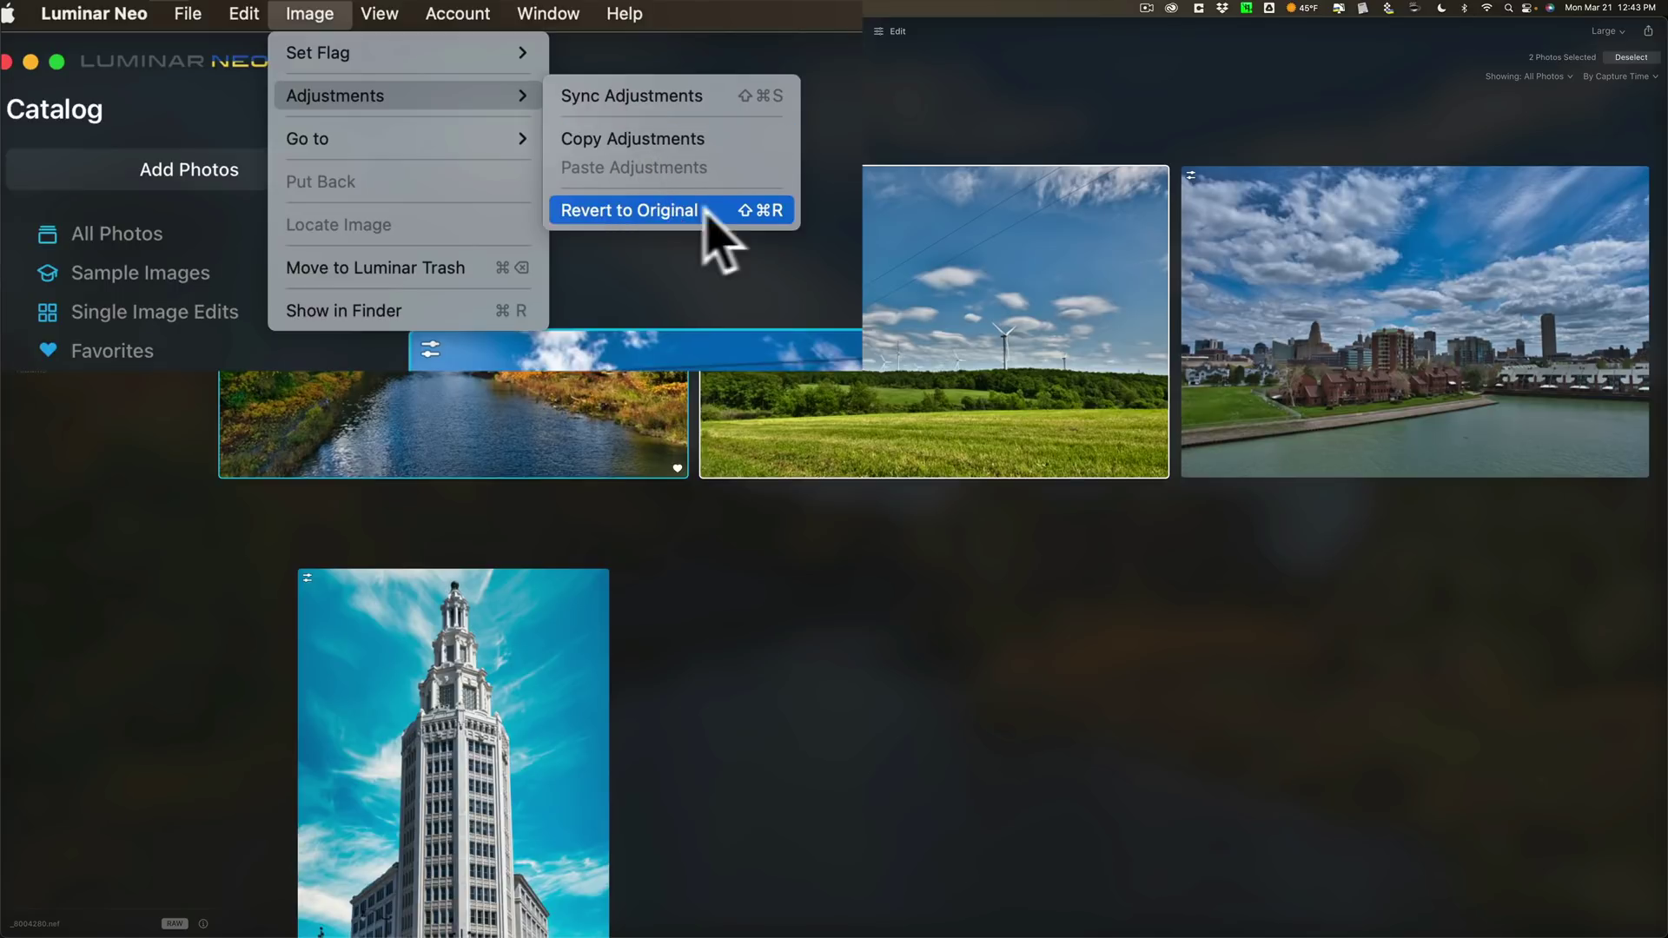
pyautogui.click(413, 201)
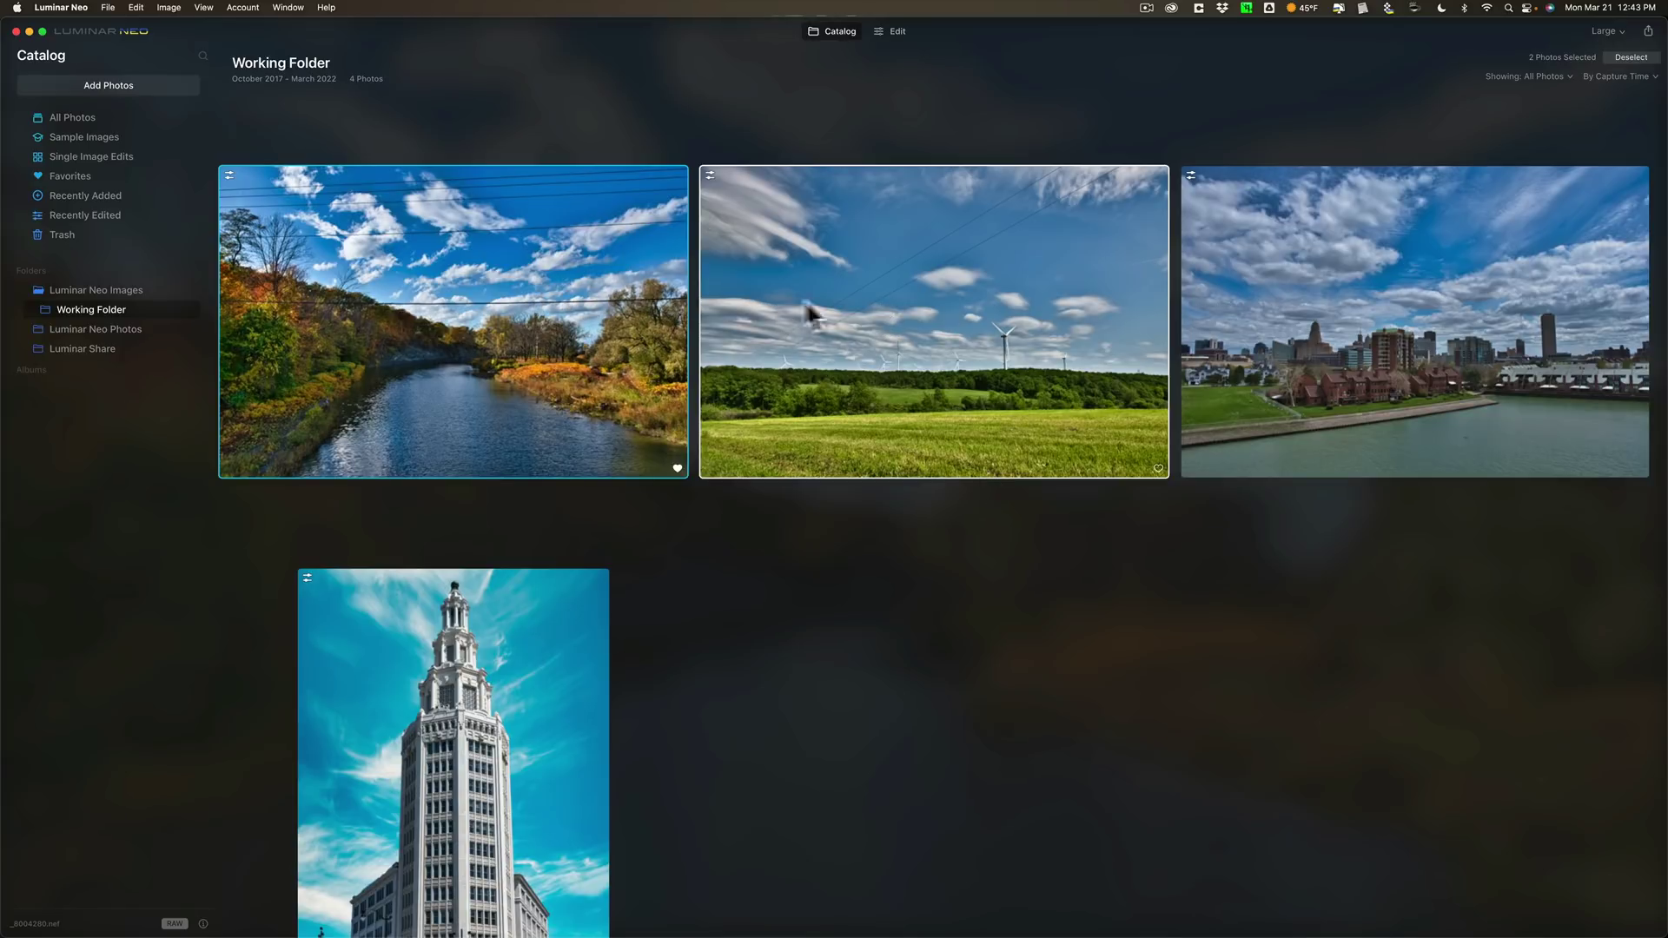
# Open the city skyline photo in the editor and set Develop's Smart Contrast to 38.
pyautogui.click(1383, 325)
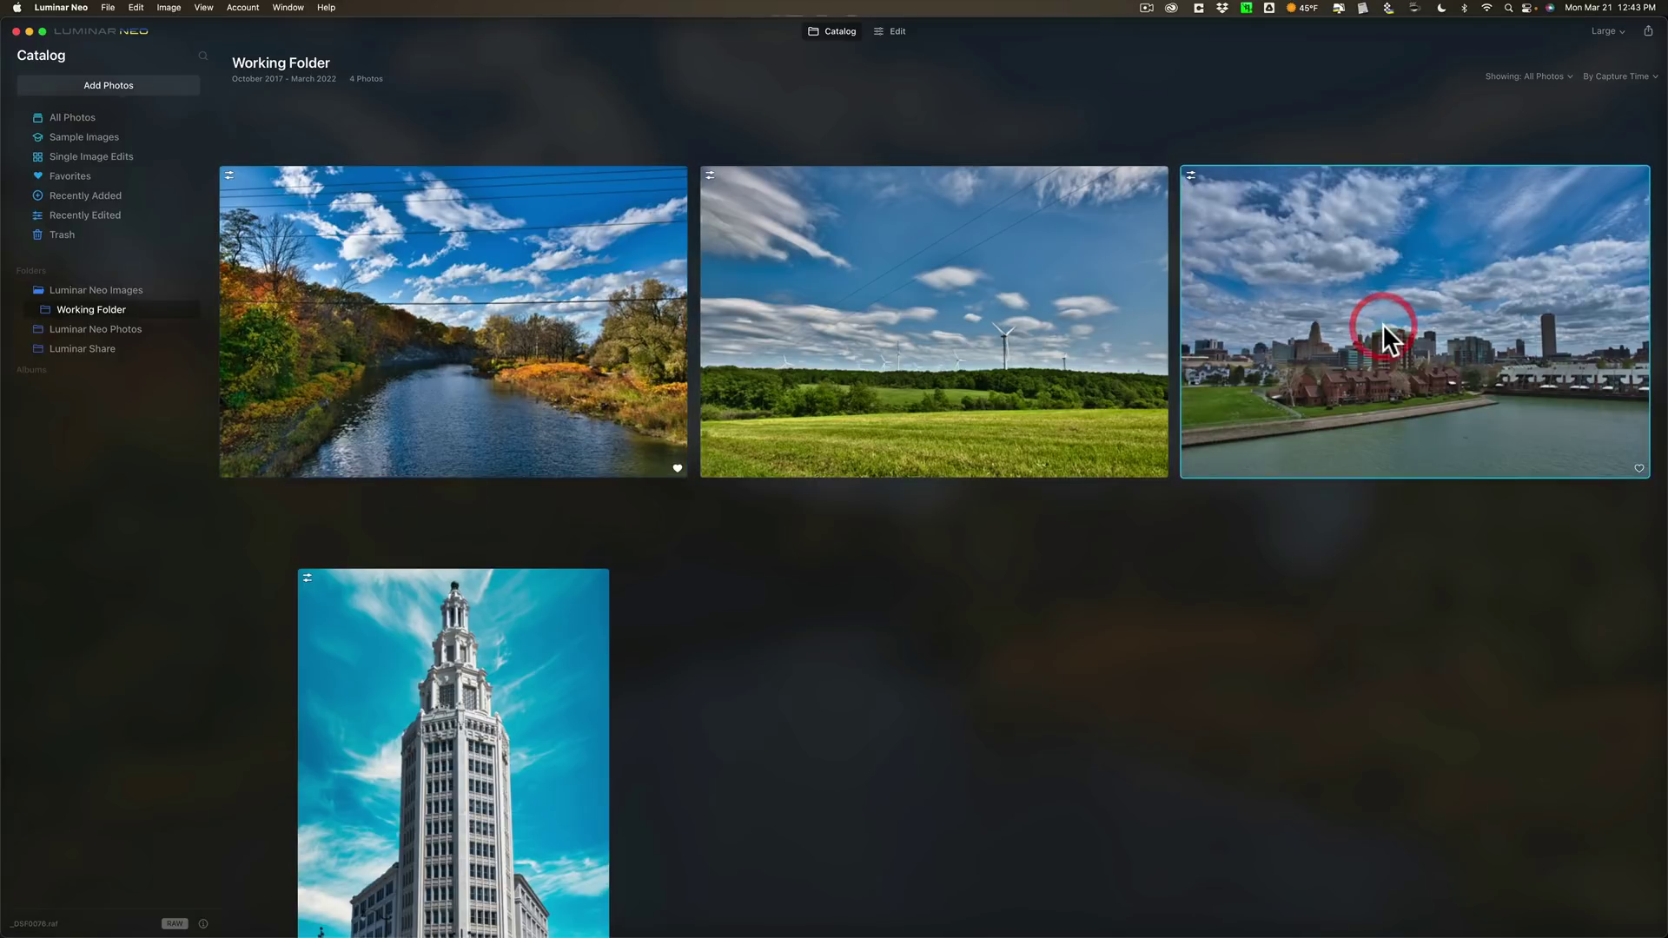
pyautogui.click(896, 27)
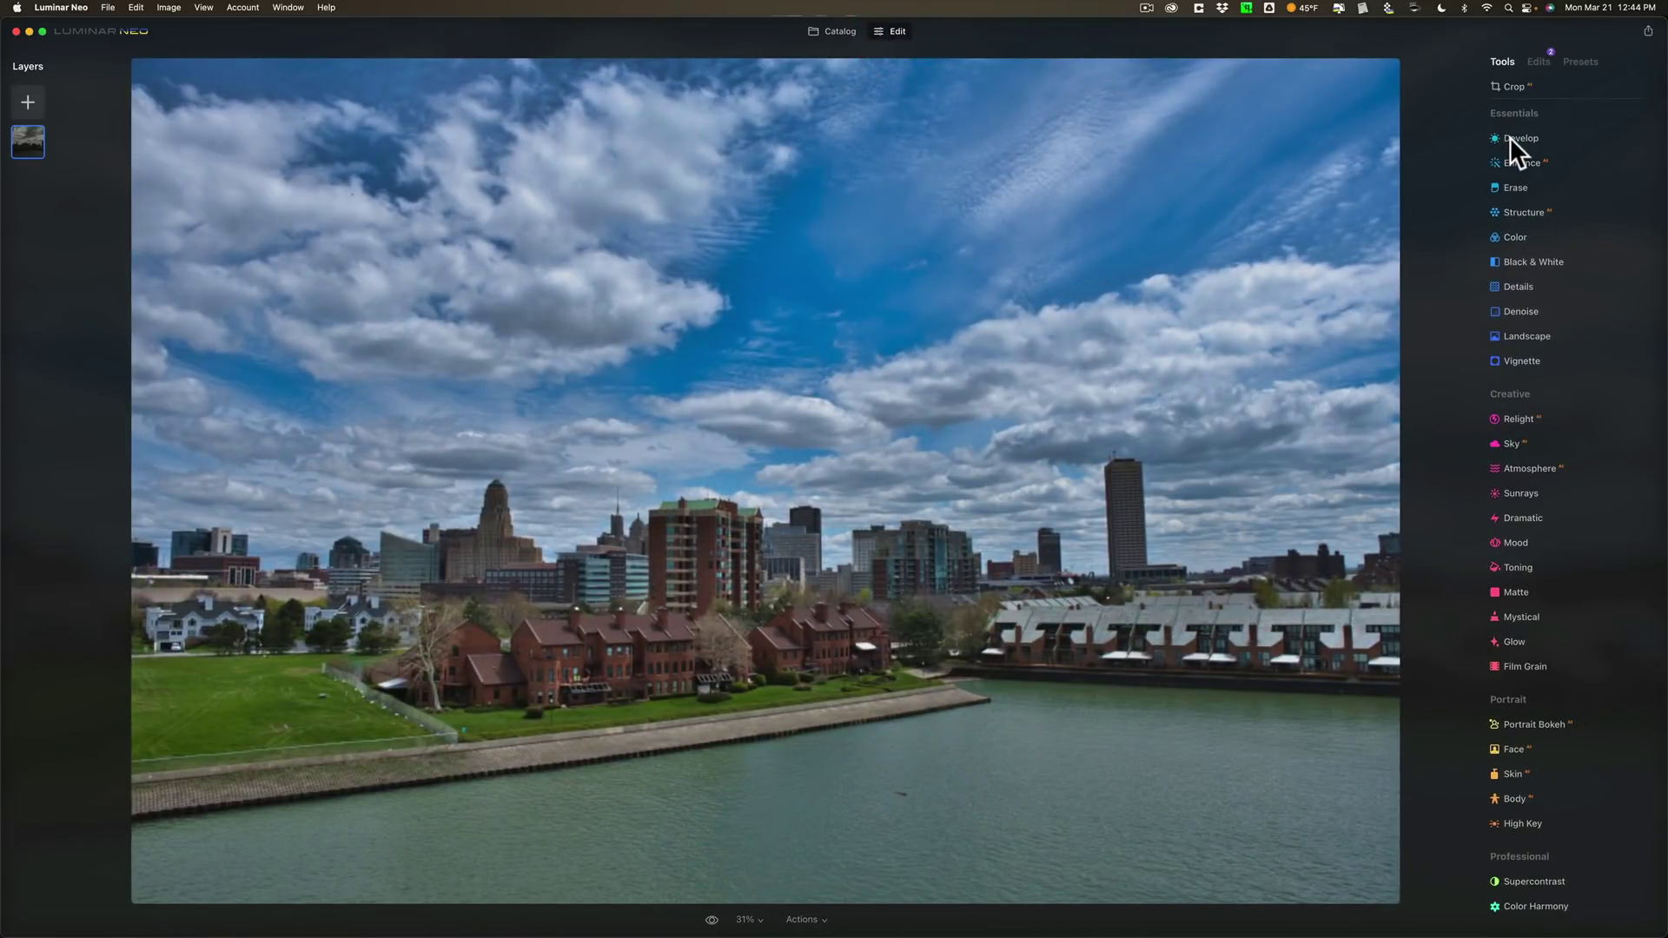
pyautogui.click(1509, 137)
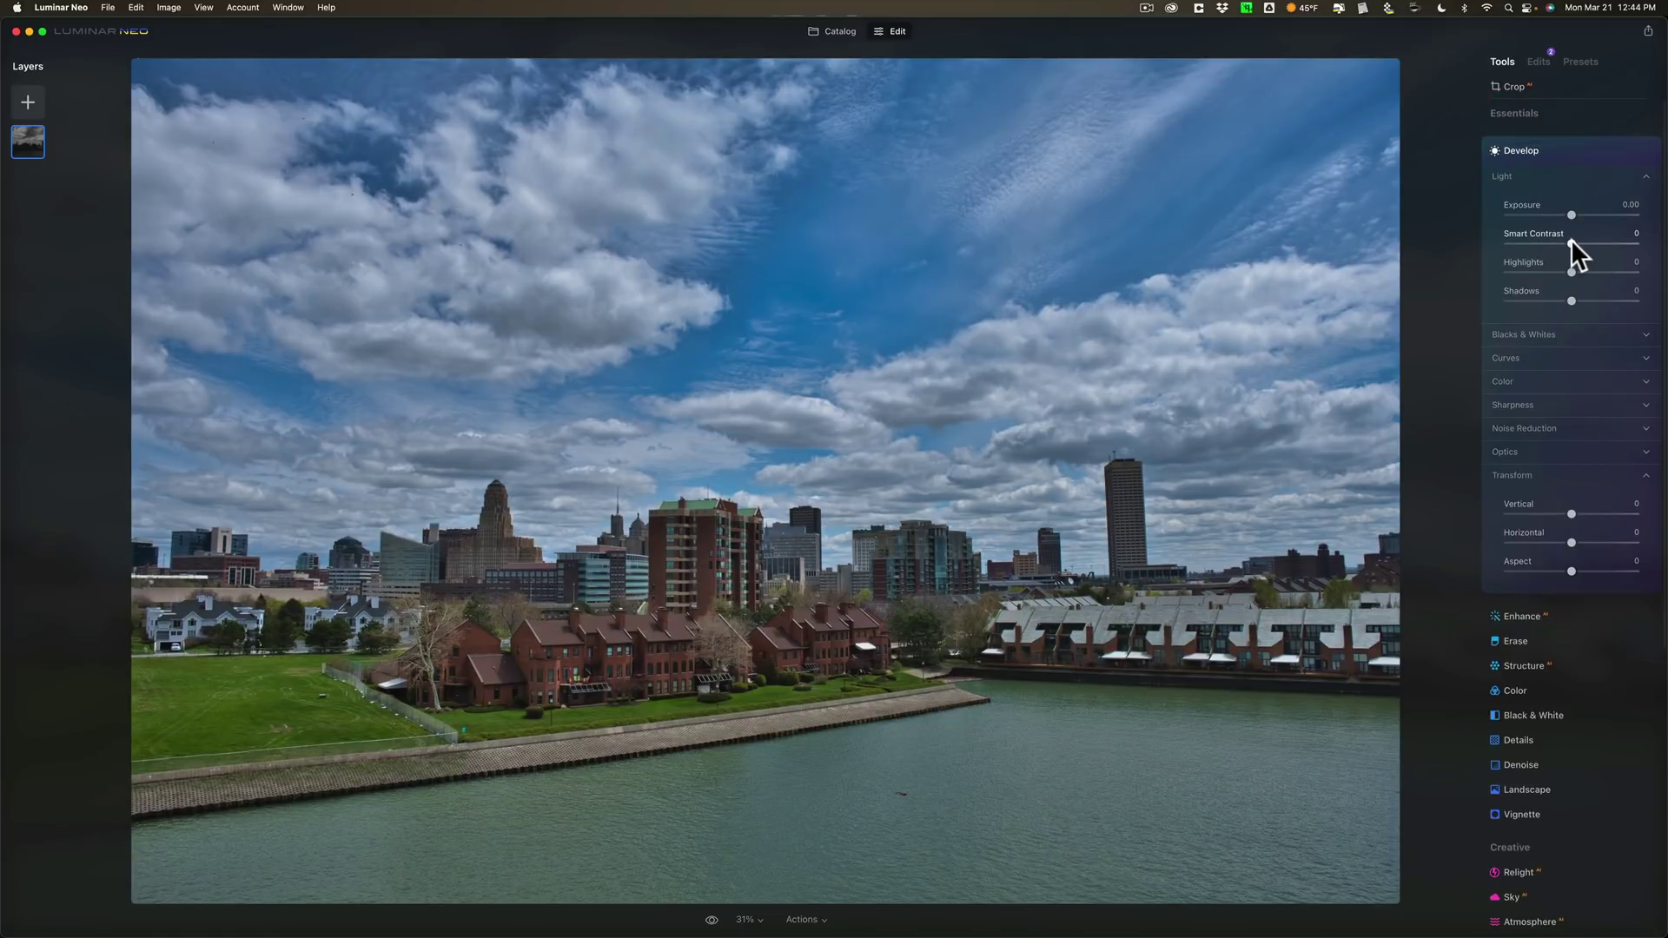
pyautogui.moveTo(1571, 244); pyautogui.dragTo(1586, 243)
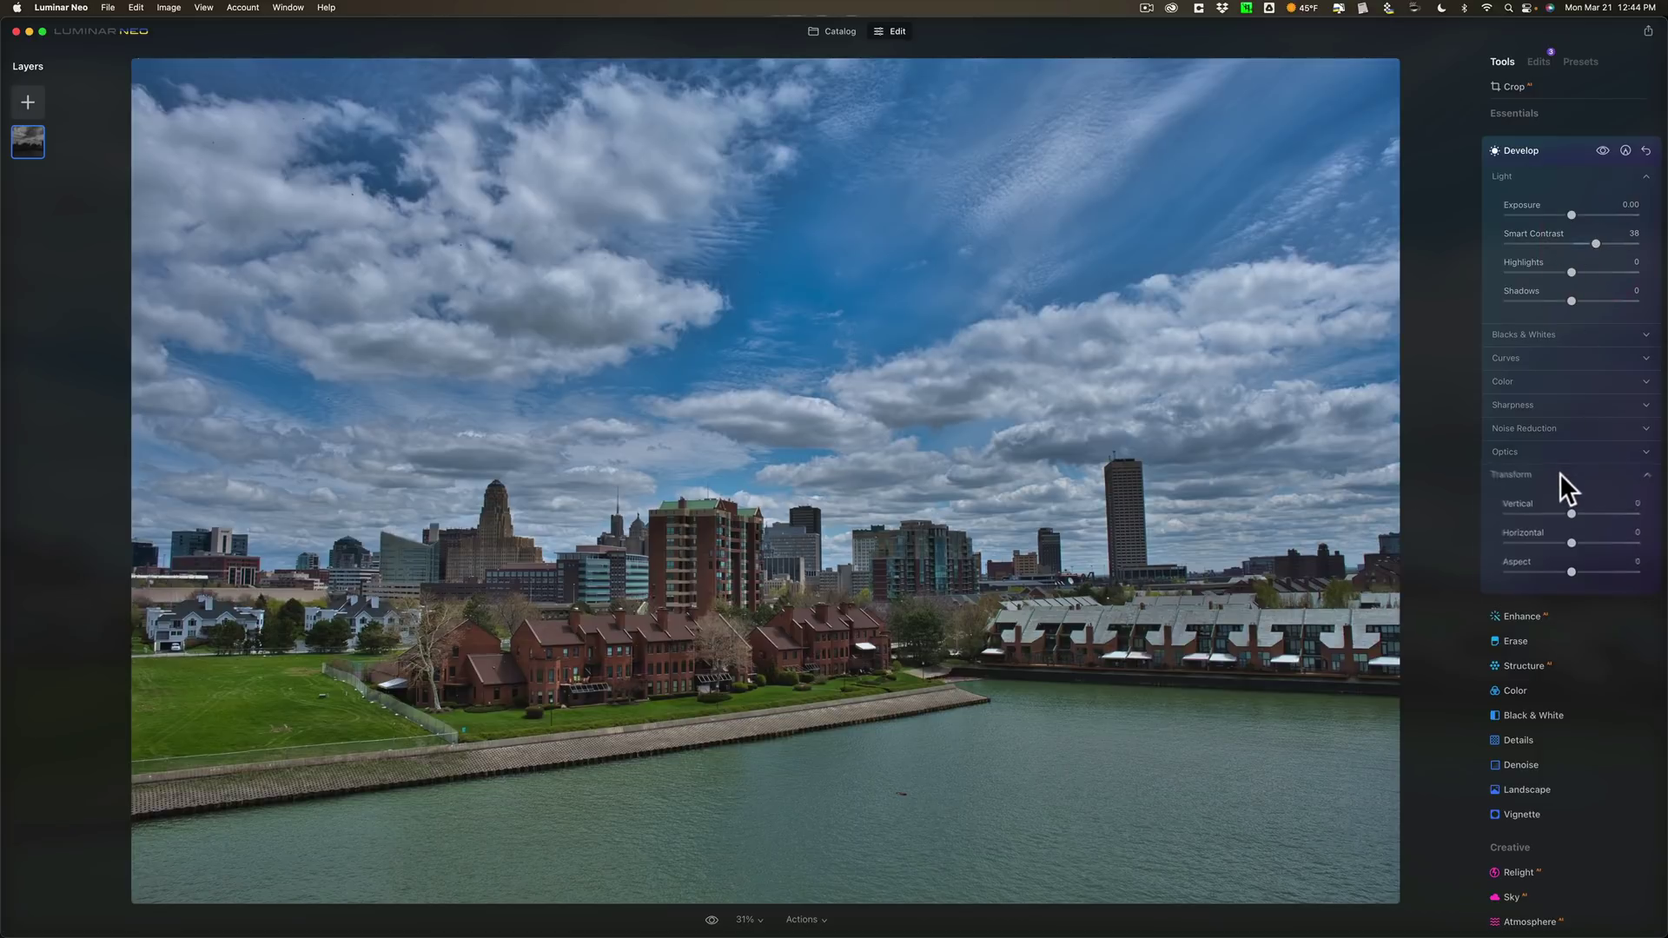
pyautogui.click(1556, 418)
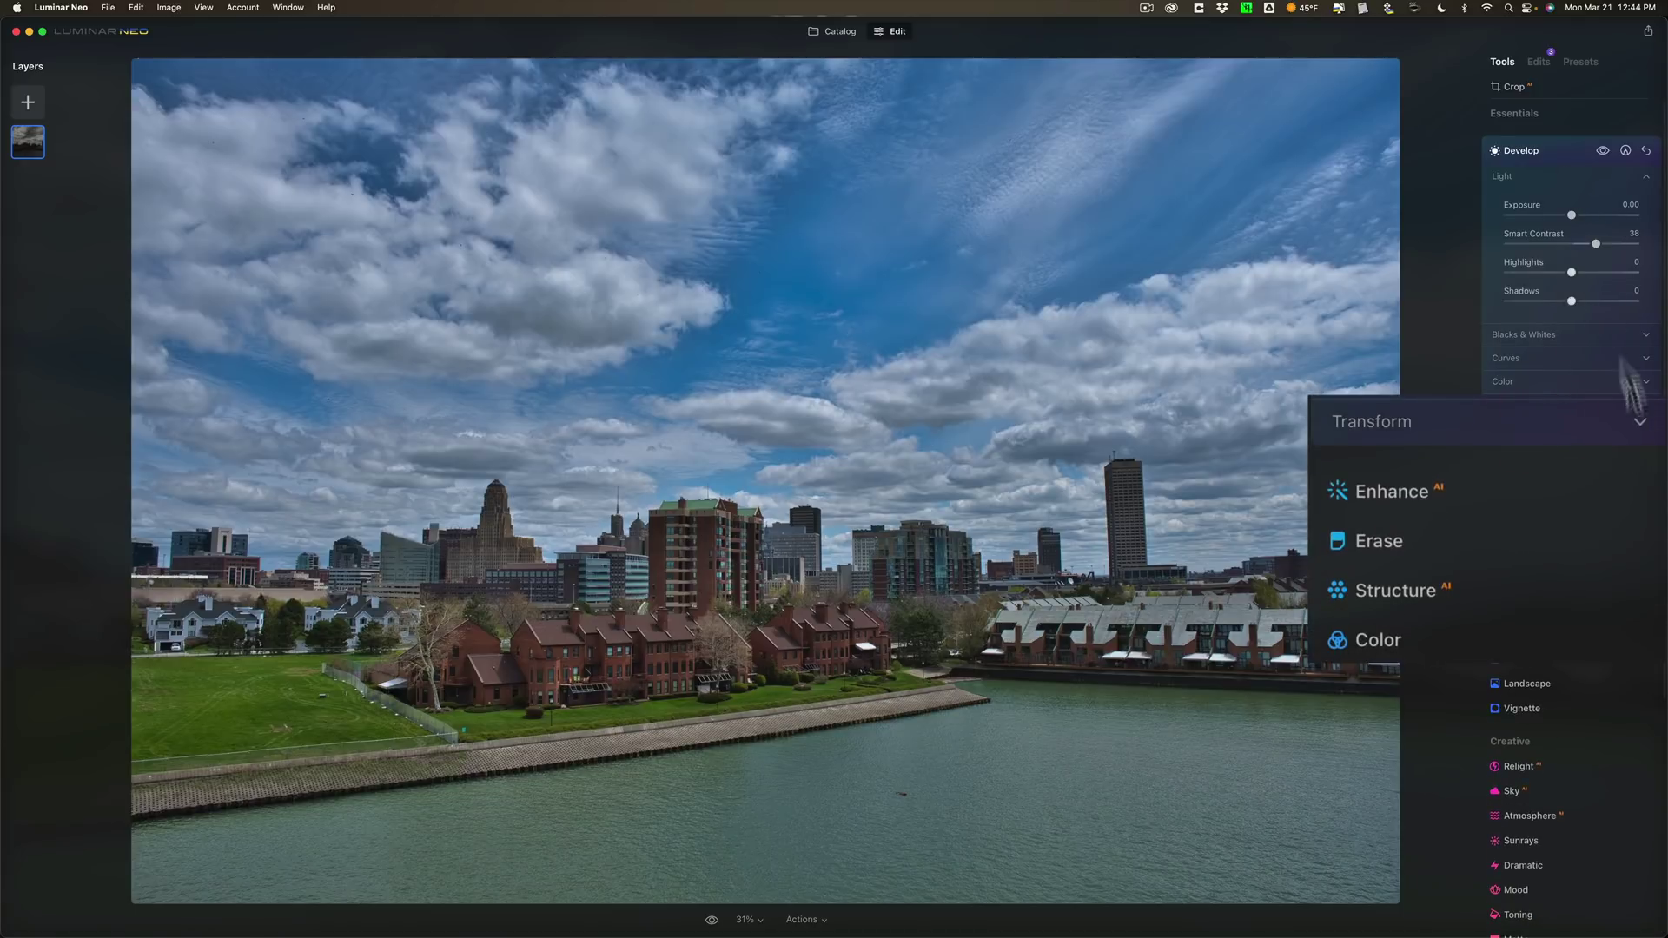
# Set Transform Vertical to -9, keeping Horizontal and Aspect reset at 0.
pyautogui.click(1639, 409)
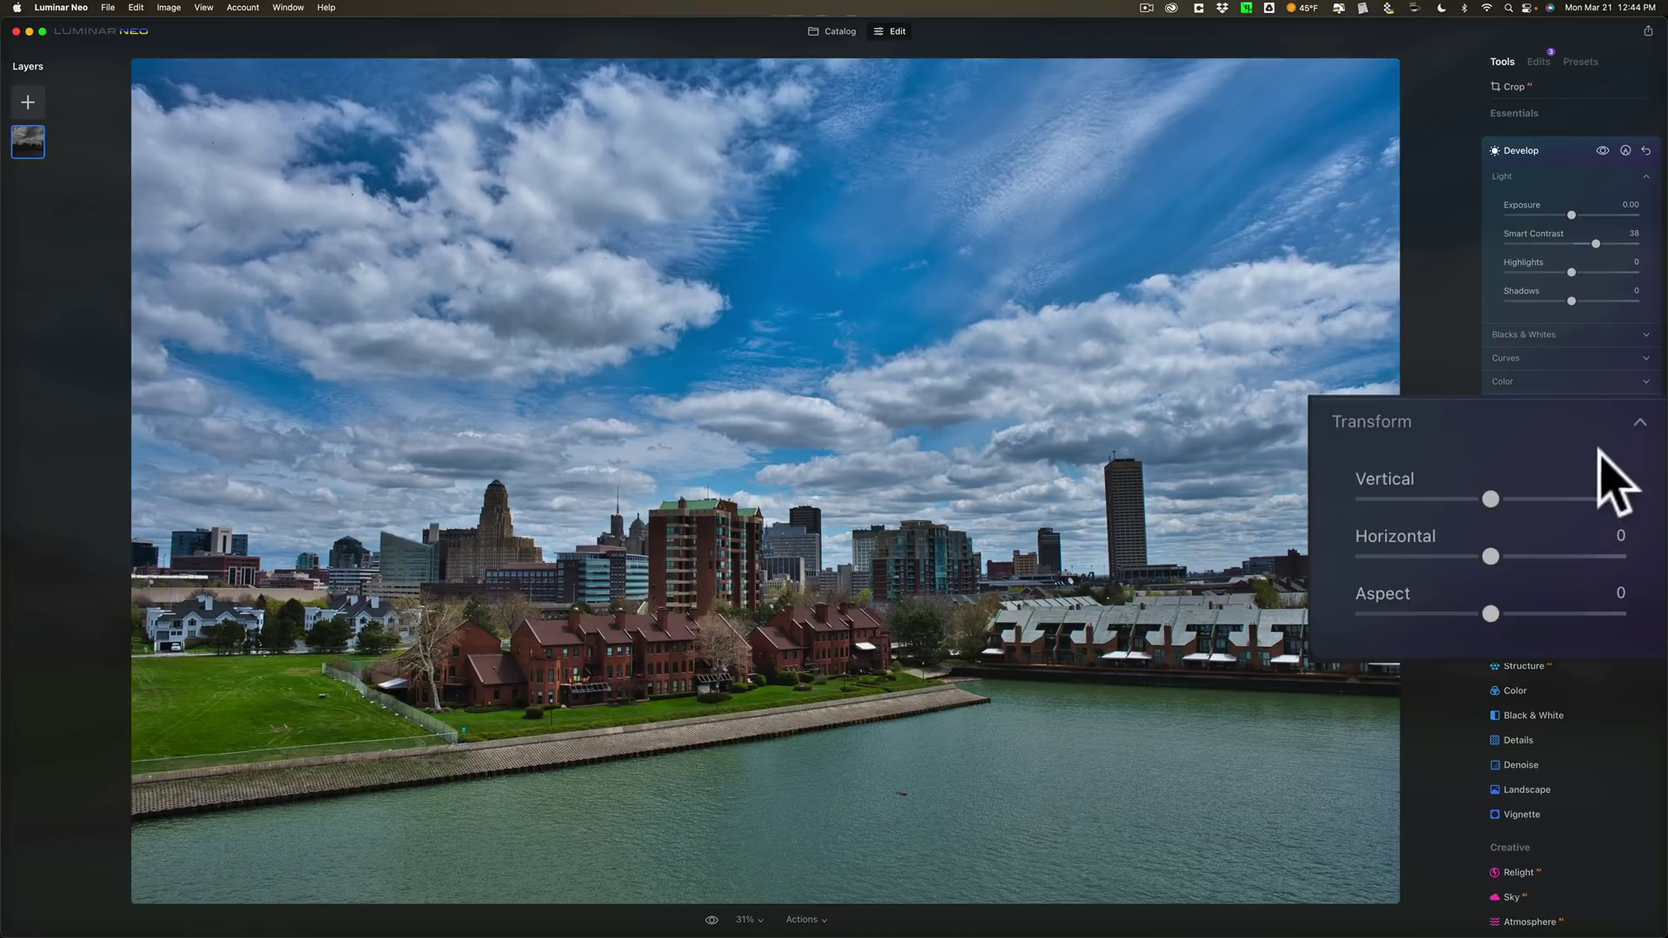
pyautogui.moveTo(1491, 499); pyautogui.dragTo(1509, 559)
pyautogui.doubleClick(1501, 553)
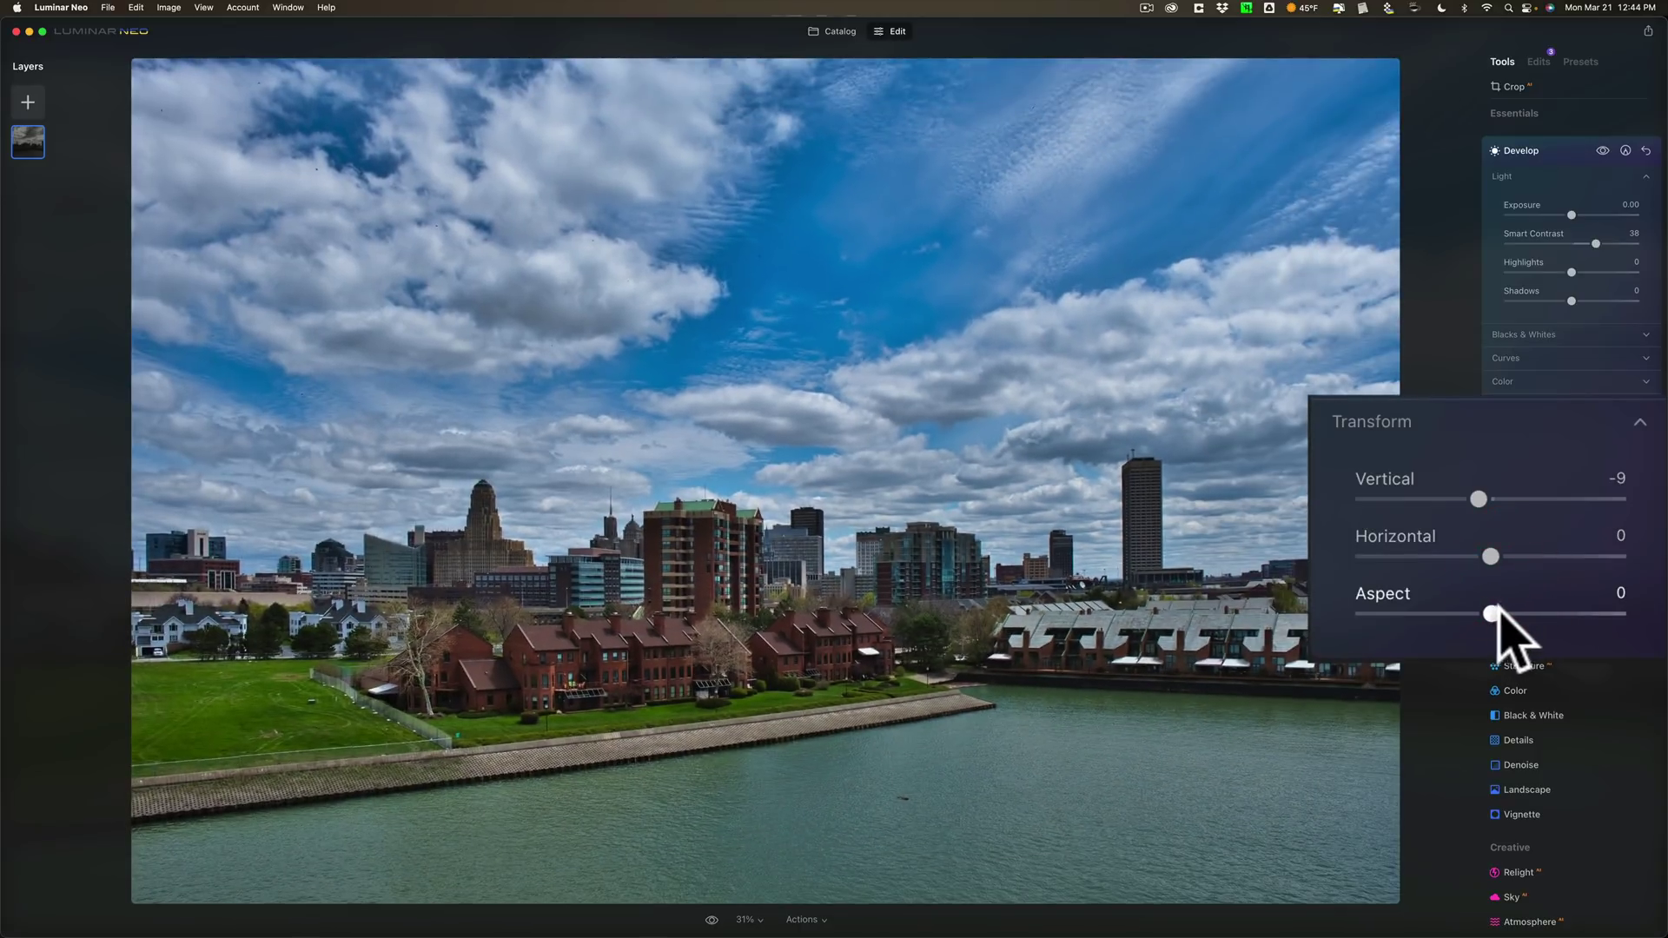
pyautogui.moveTo(1491, 614)
pyautogui.mouseDown()
pyautogui.moveTo(1535, 614)
pyautogui.moveTo(1449, 614)
pyautogui.moveTo(1487, 614)
pyautogui.mouseUp()
pyautogui.doubleClick(1491, 613)
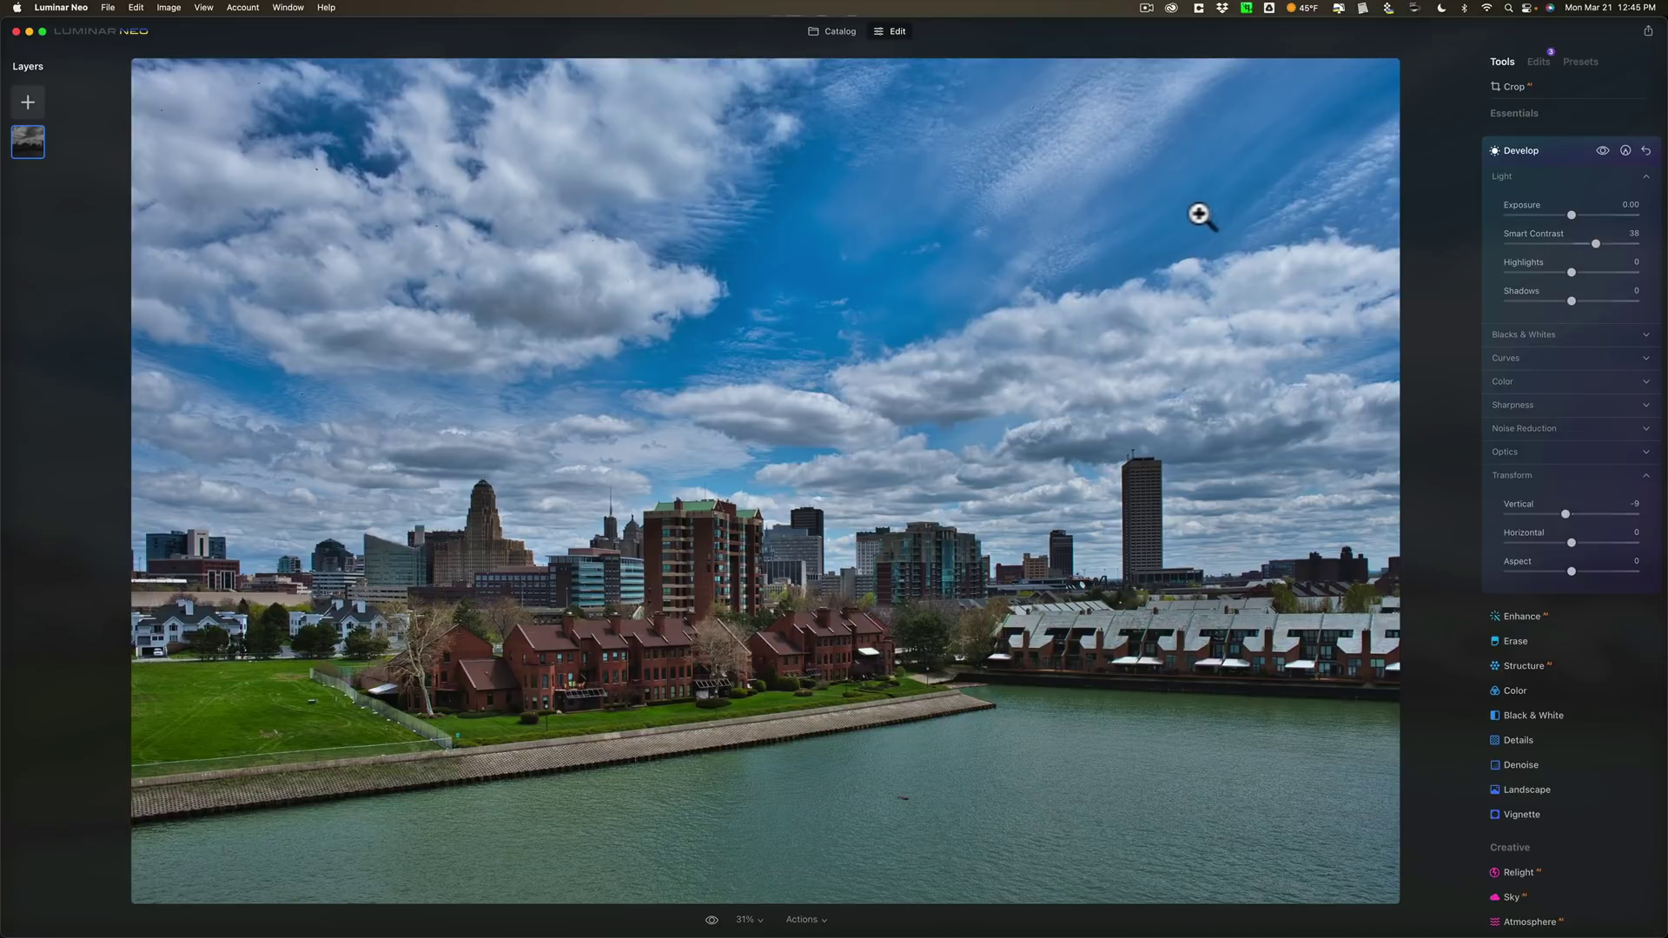
# Collapse Develop, go back to the Catalog and open the tower photo in Edit.
pyautogui.click(1565, 153)
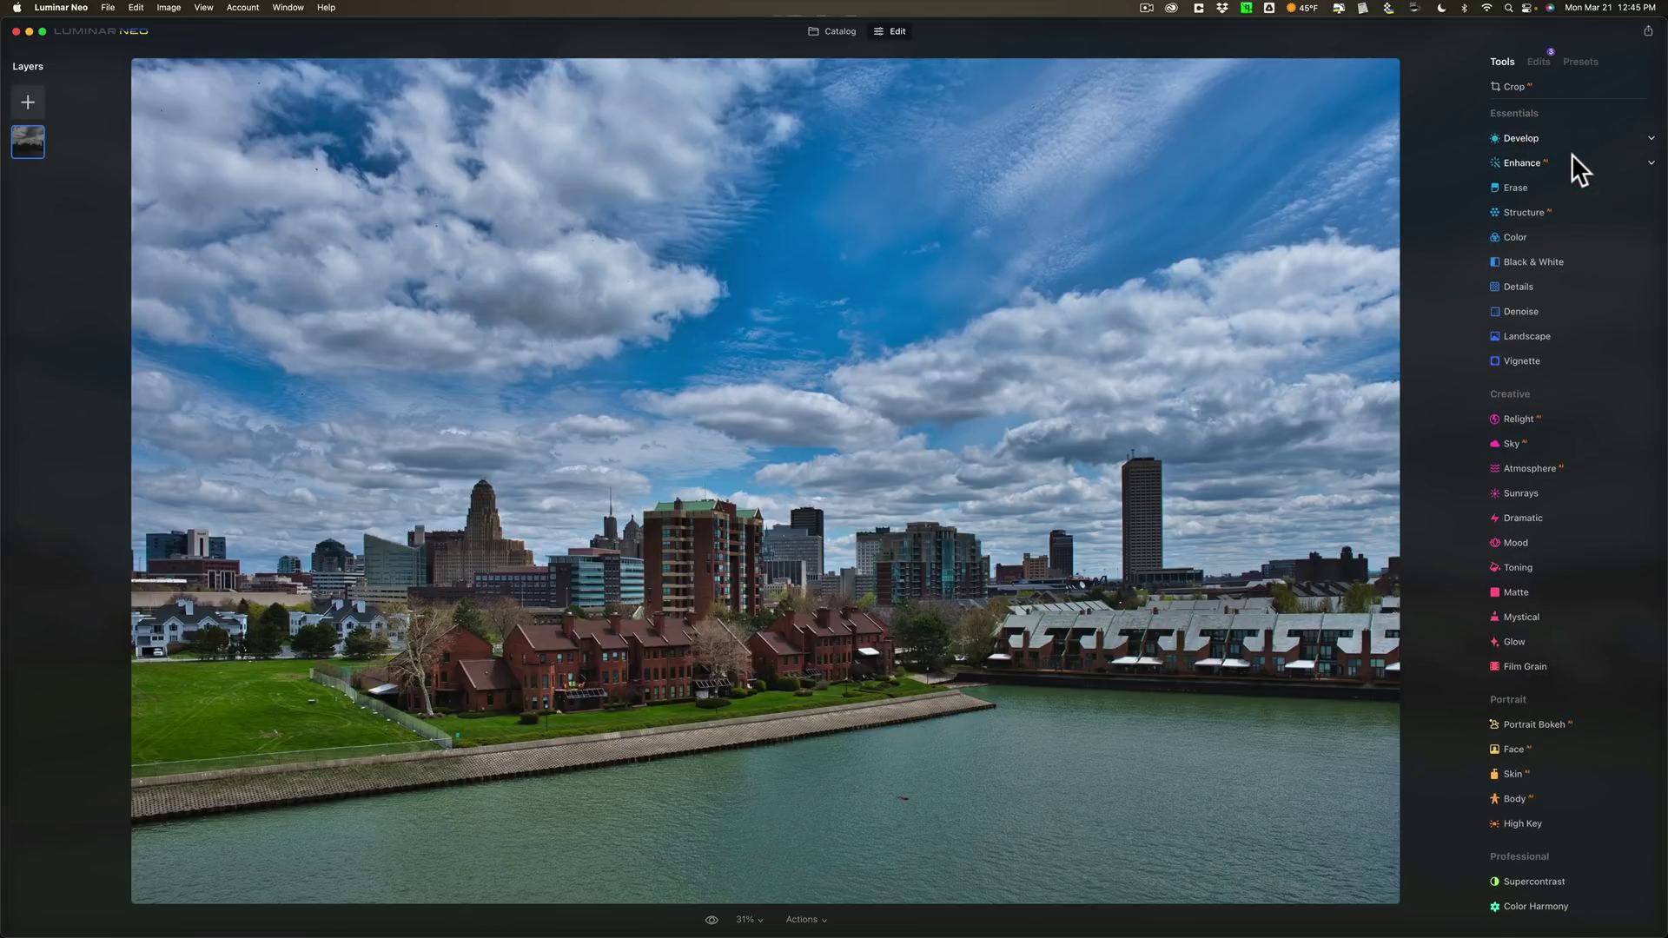
pyautogui.click(839, 33)
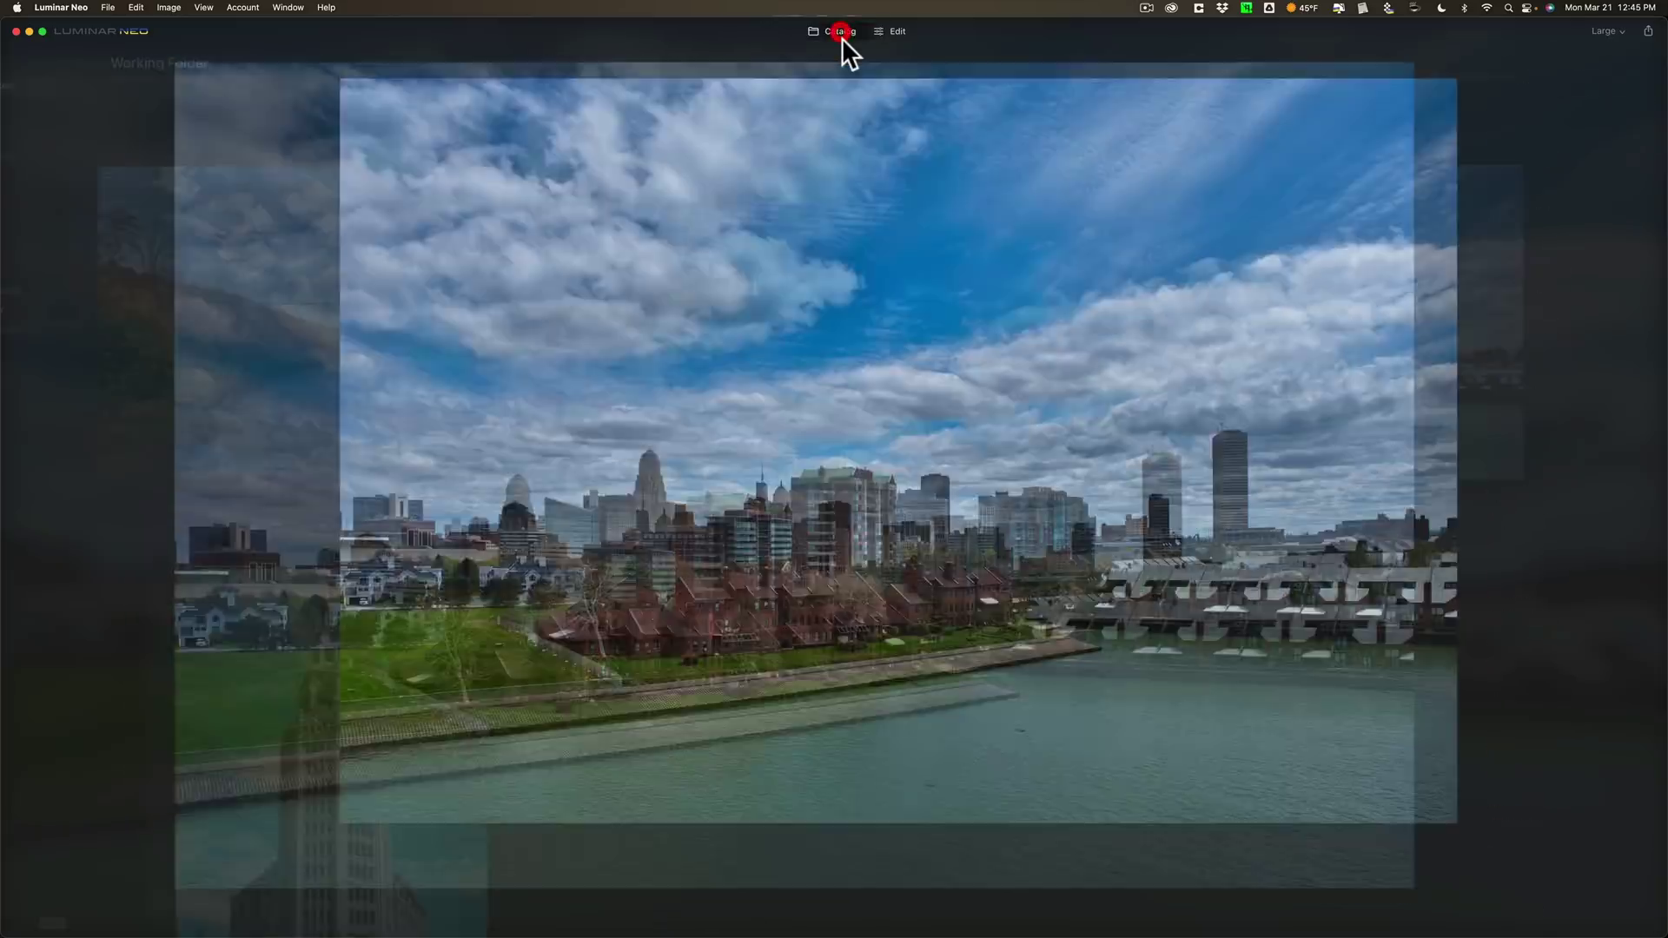
pyautogui.doubleClick(513, 641)
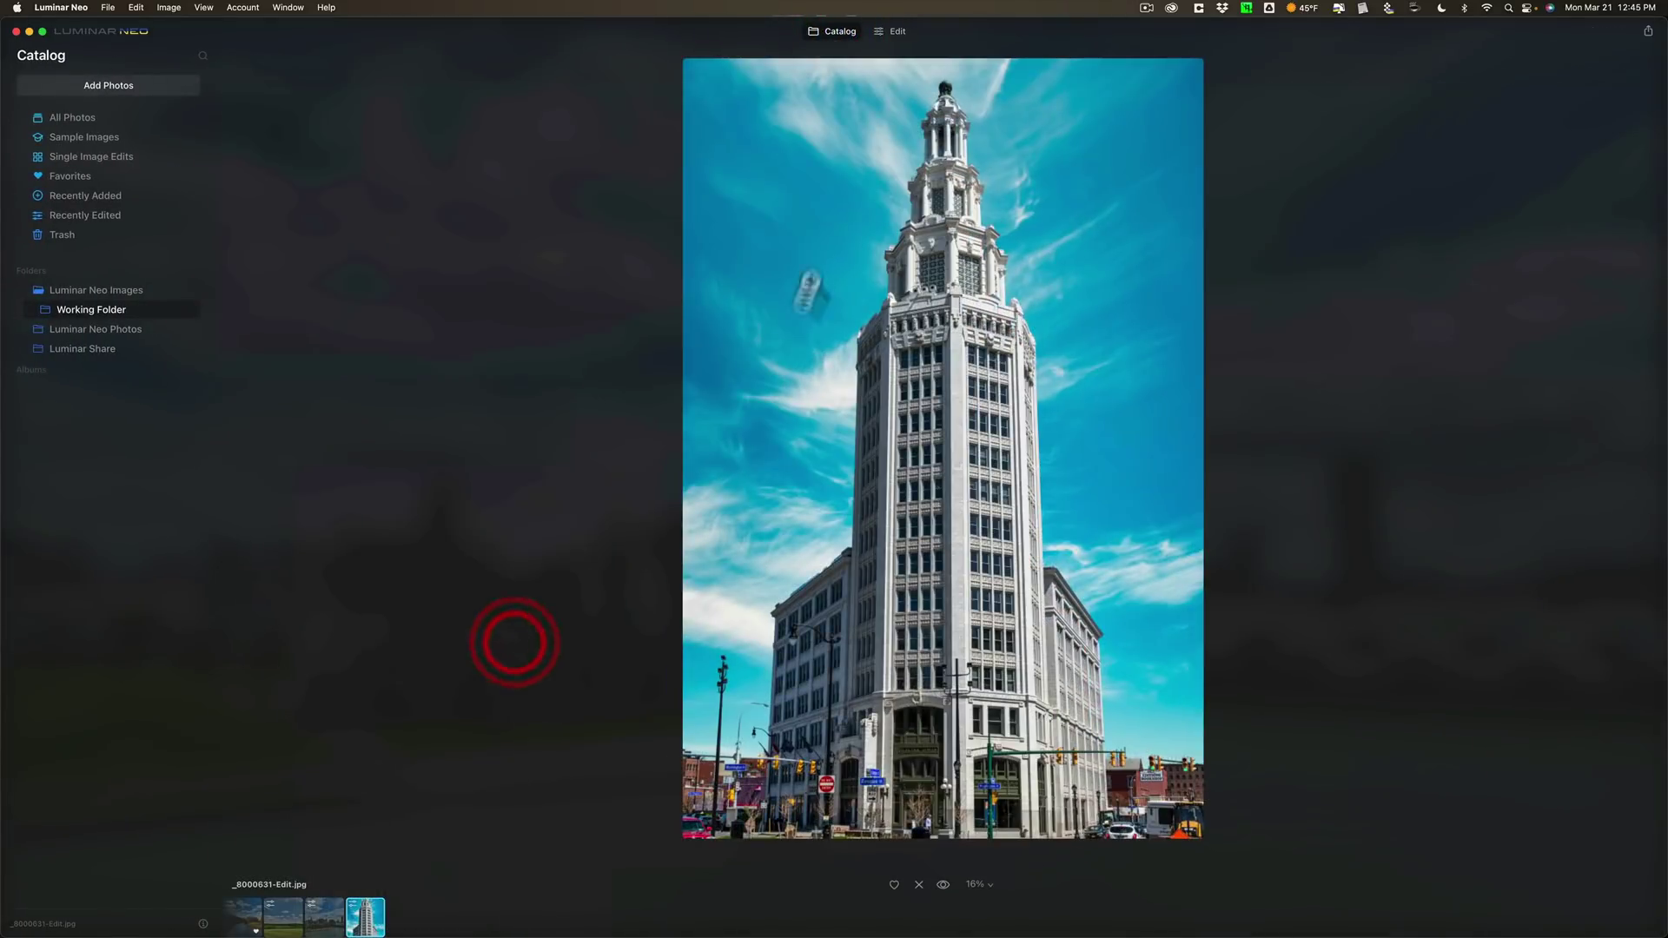
pyautogui.click(886, 28)
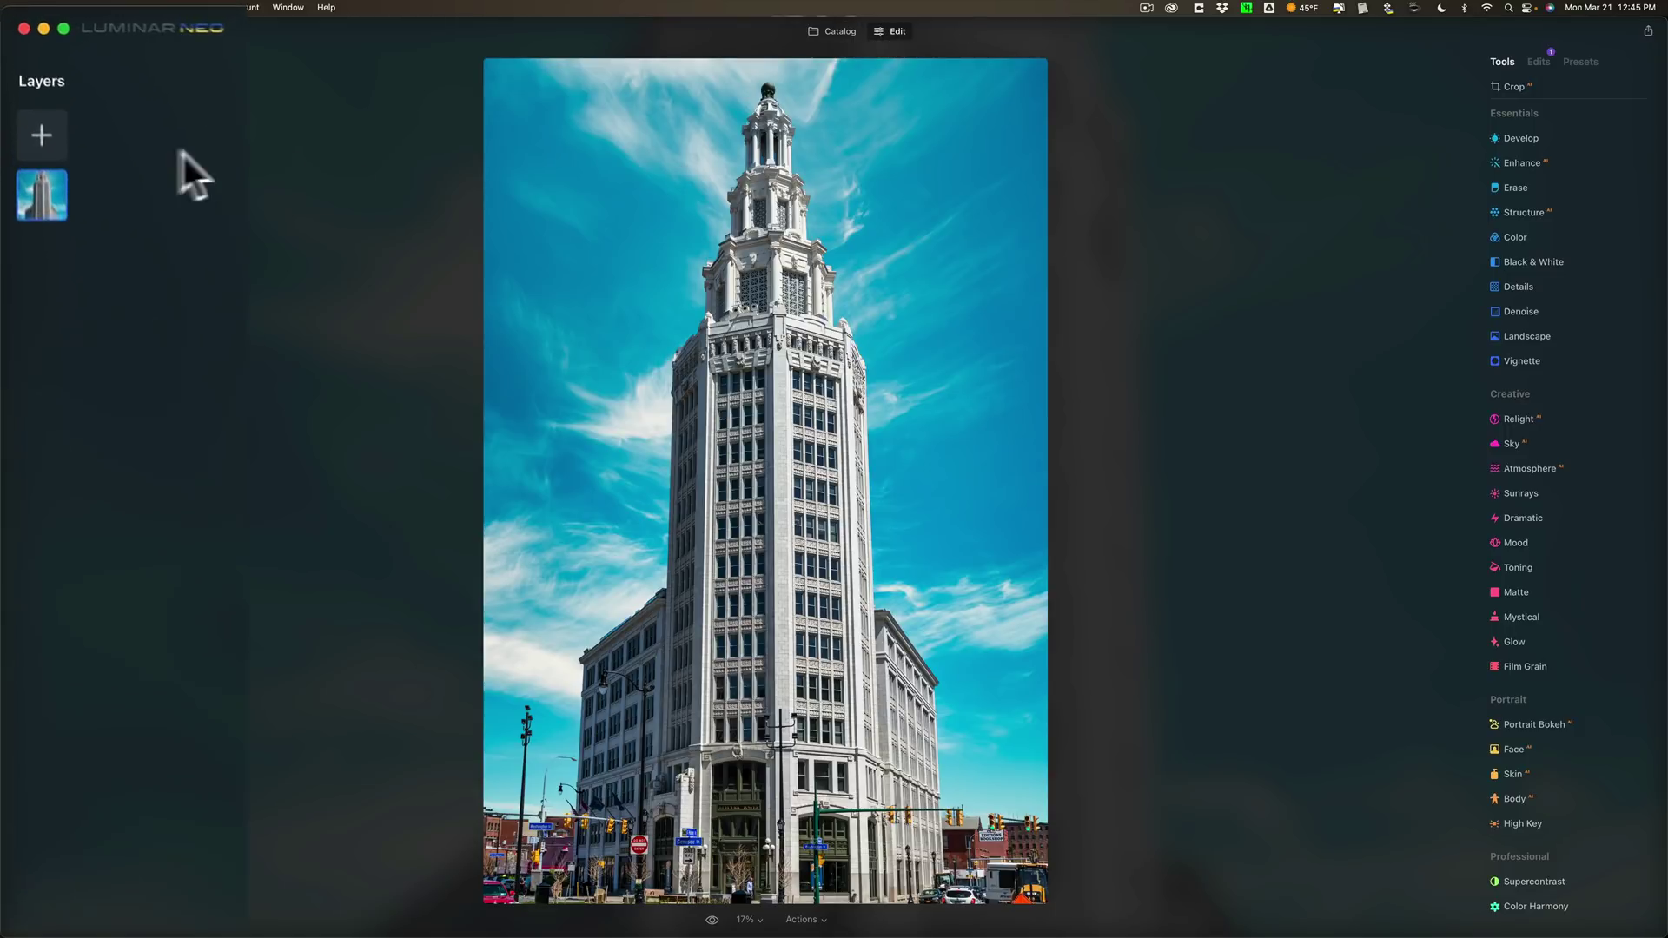
# Load Seagull.png into My Images from the Layers add-layer menu.
pyautogui.click(46, 155)
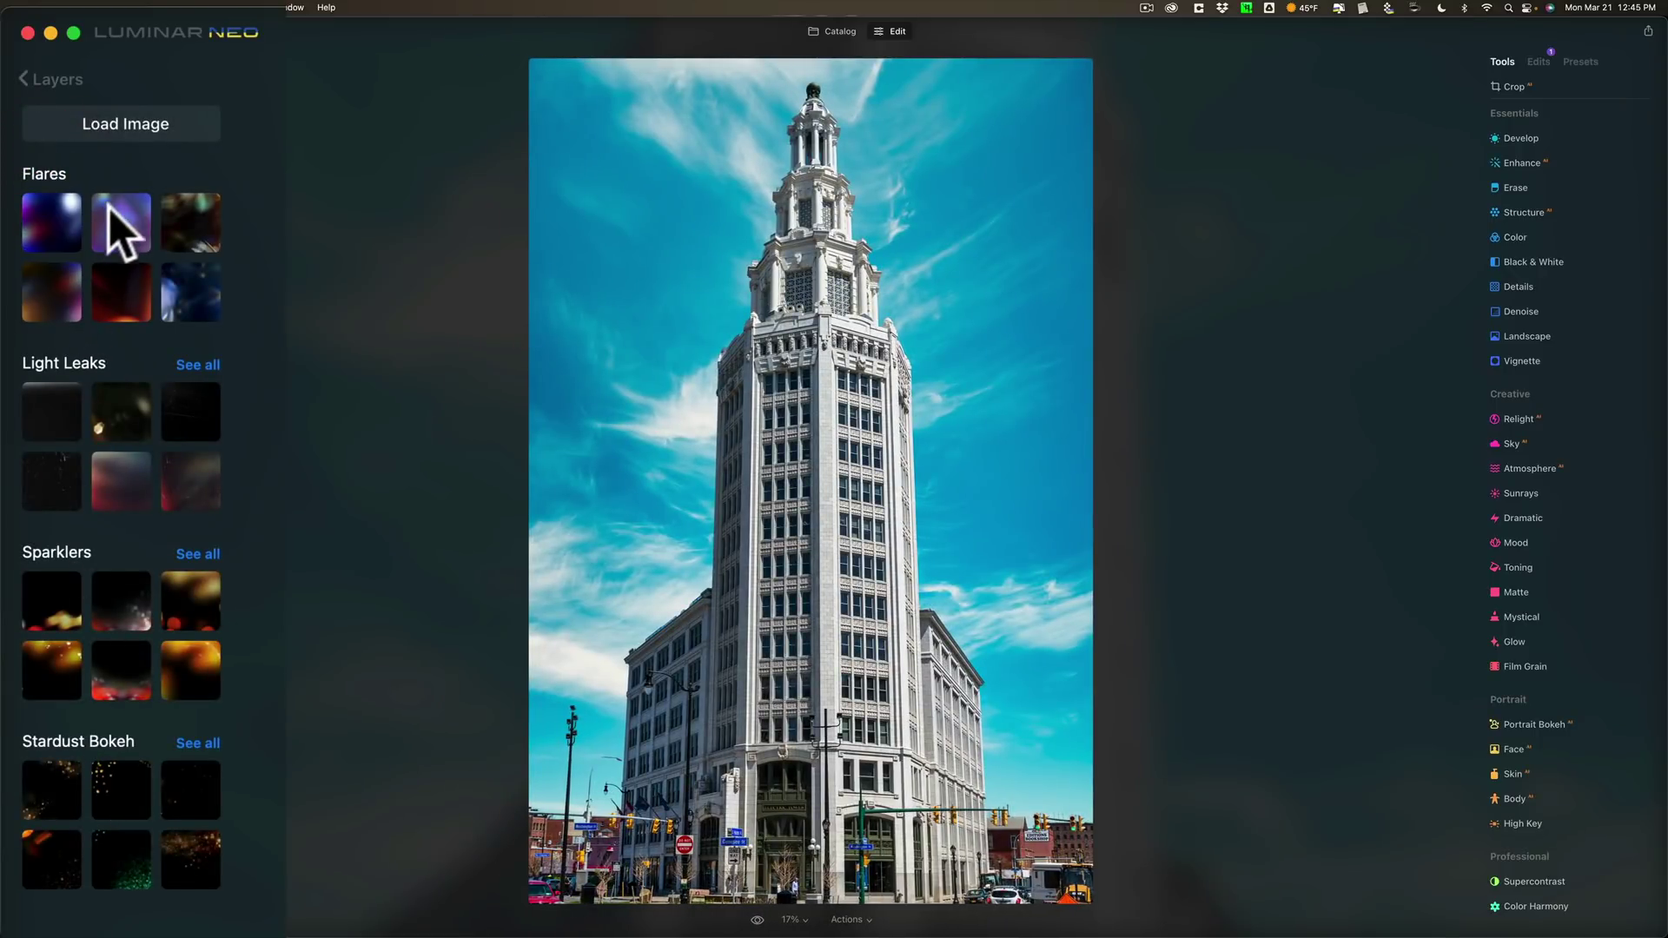
pyautogui.click(149, 124)
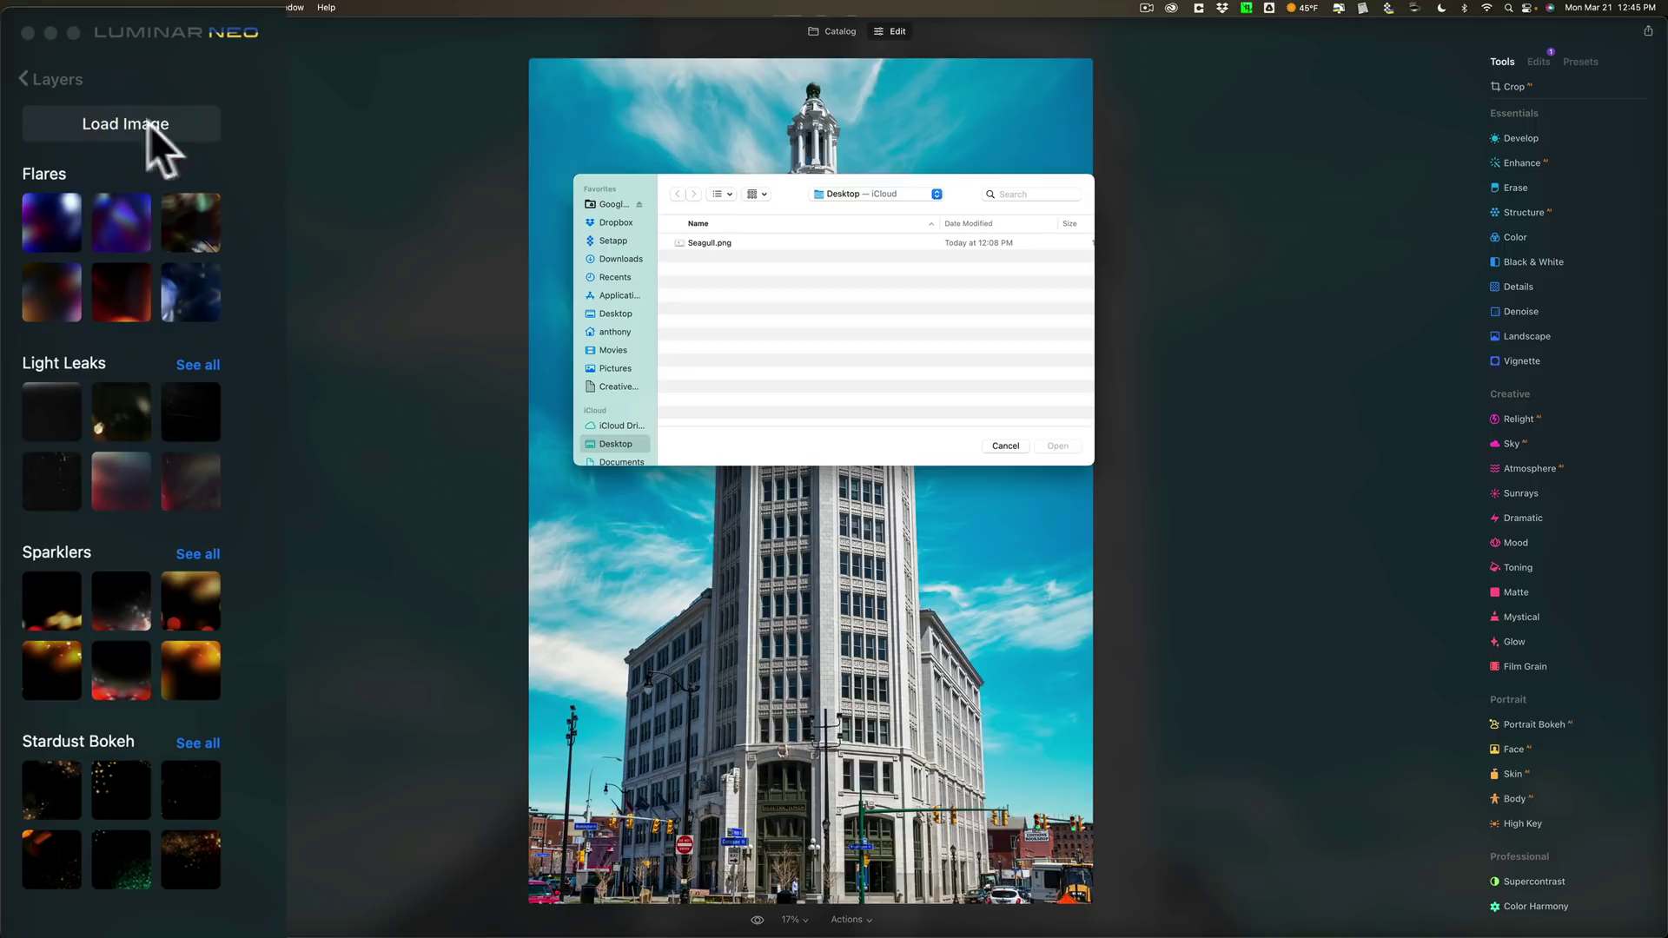
pyautogui.click(701, 243)
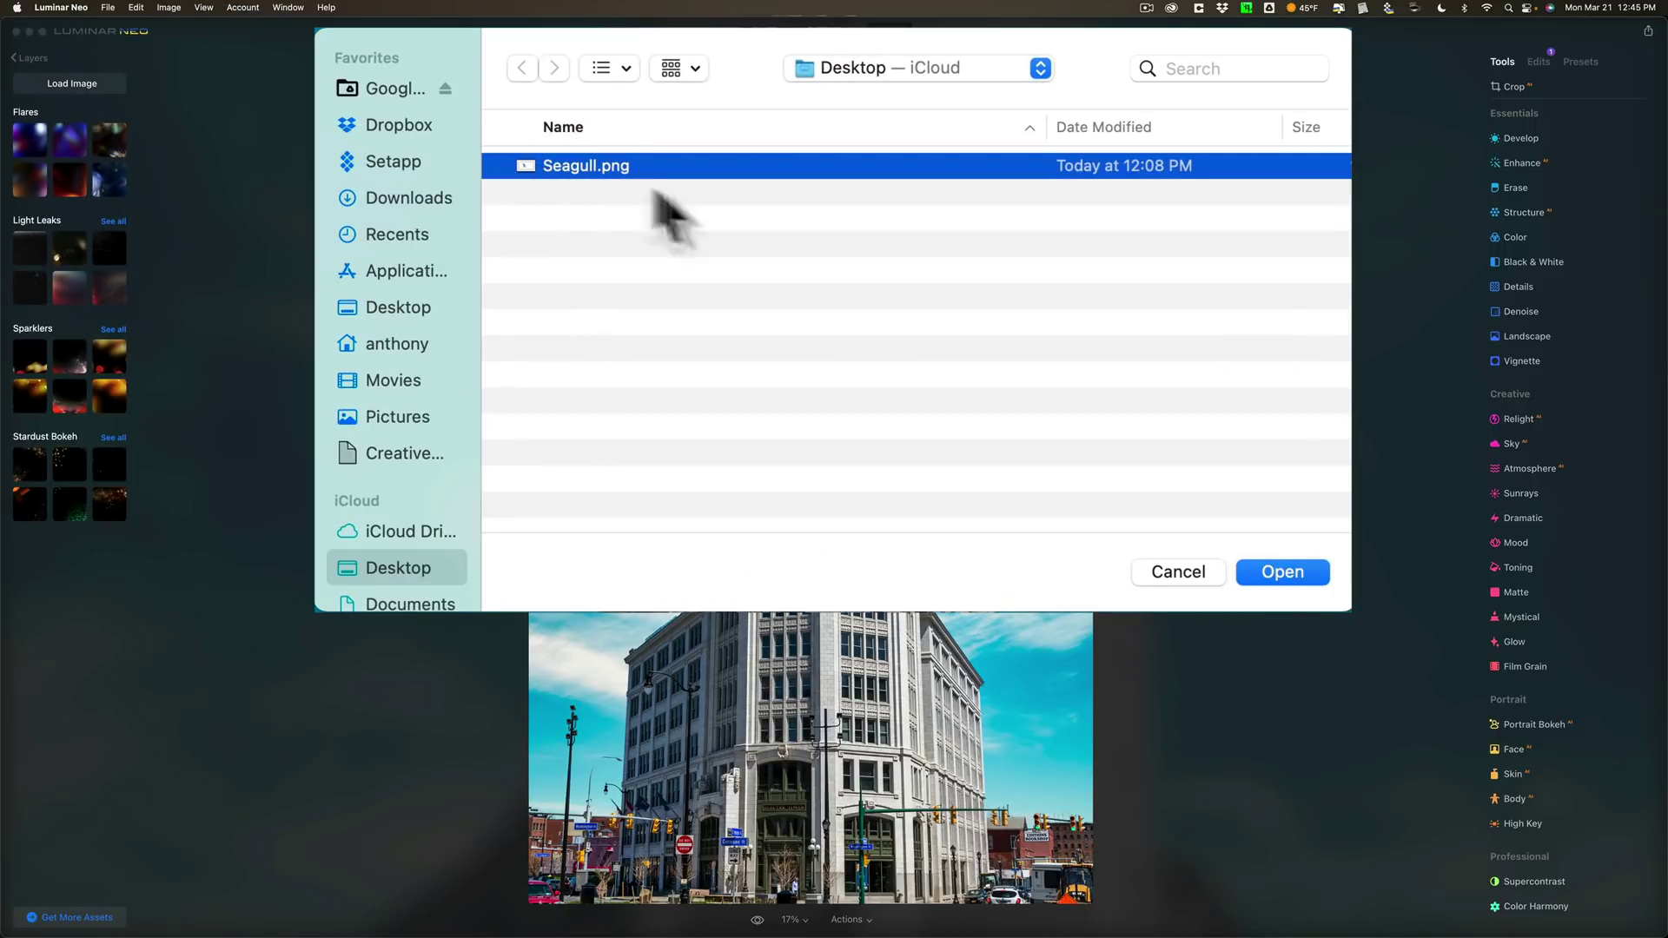
pyautogui.click(1275, 573)
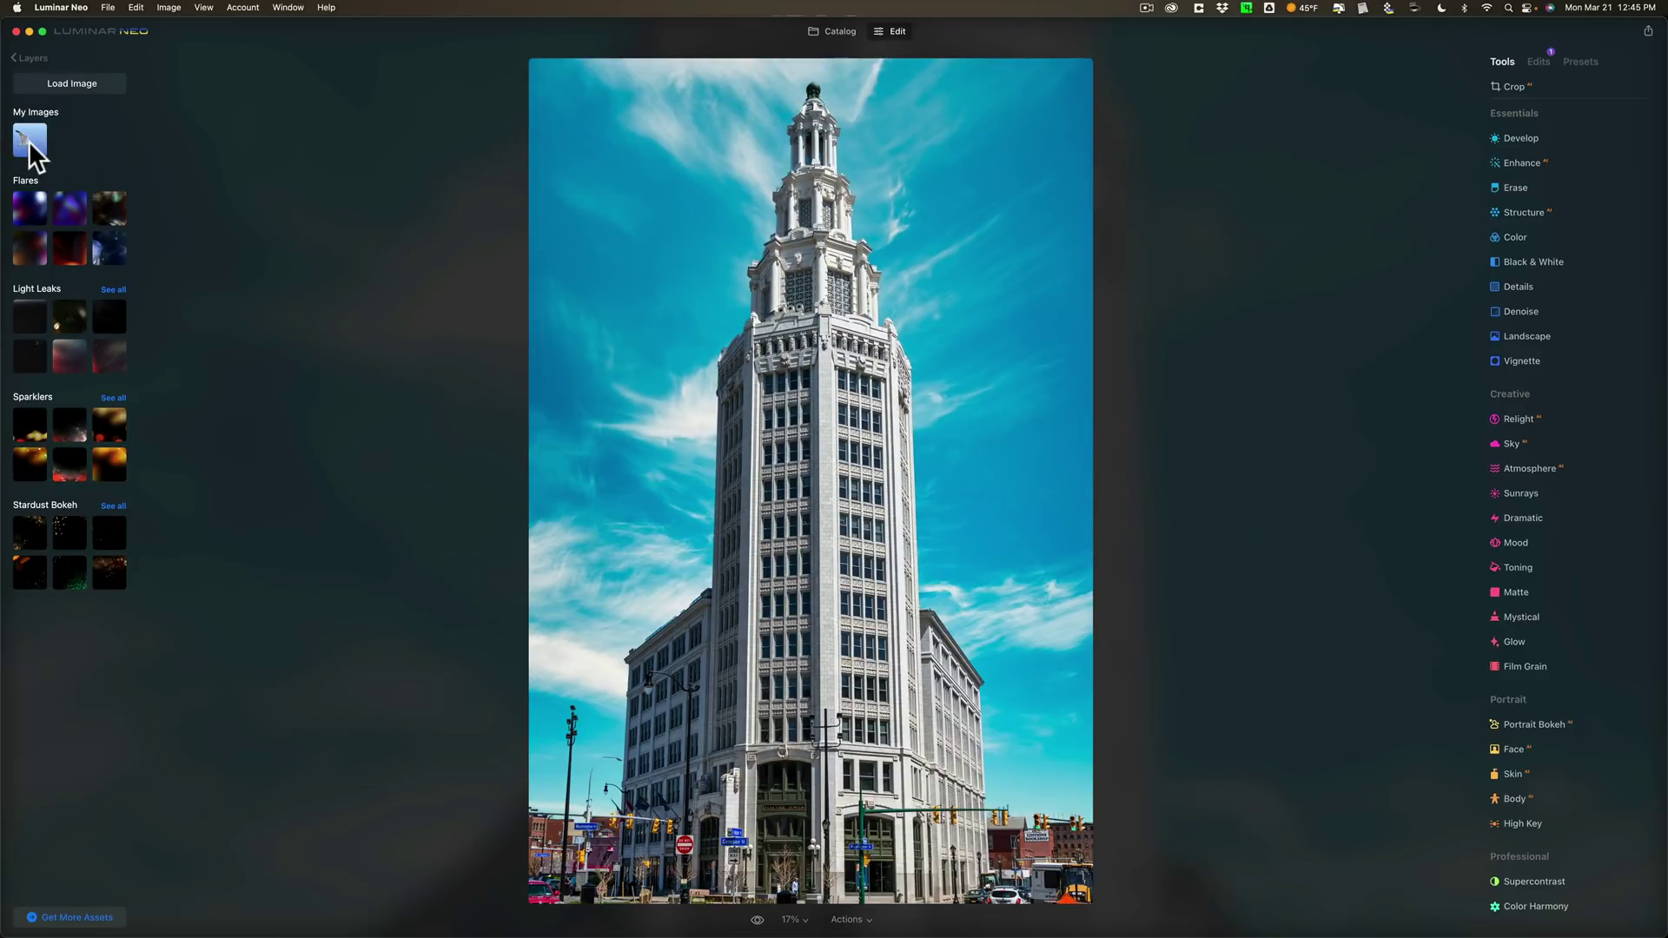
# Place the Seagull image onto the tower photo as a layer at 100 opacity.
pyautogui.moveTo(31, 152); pyautogui.dragTo(655, 179)
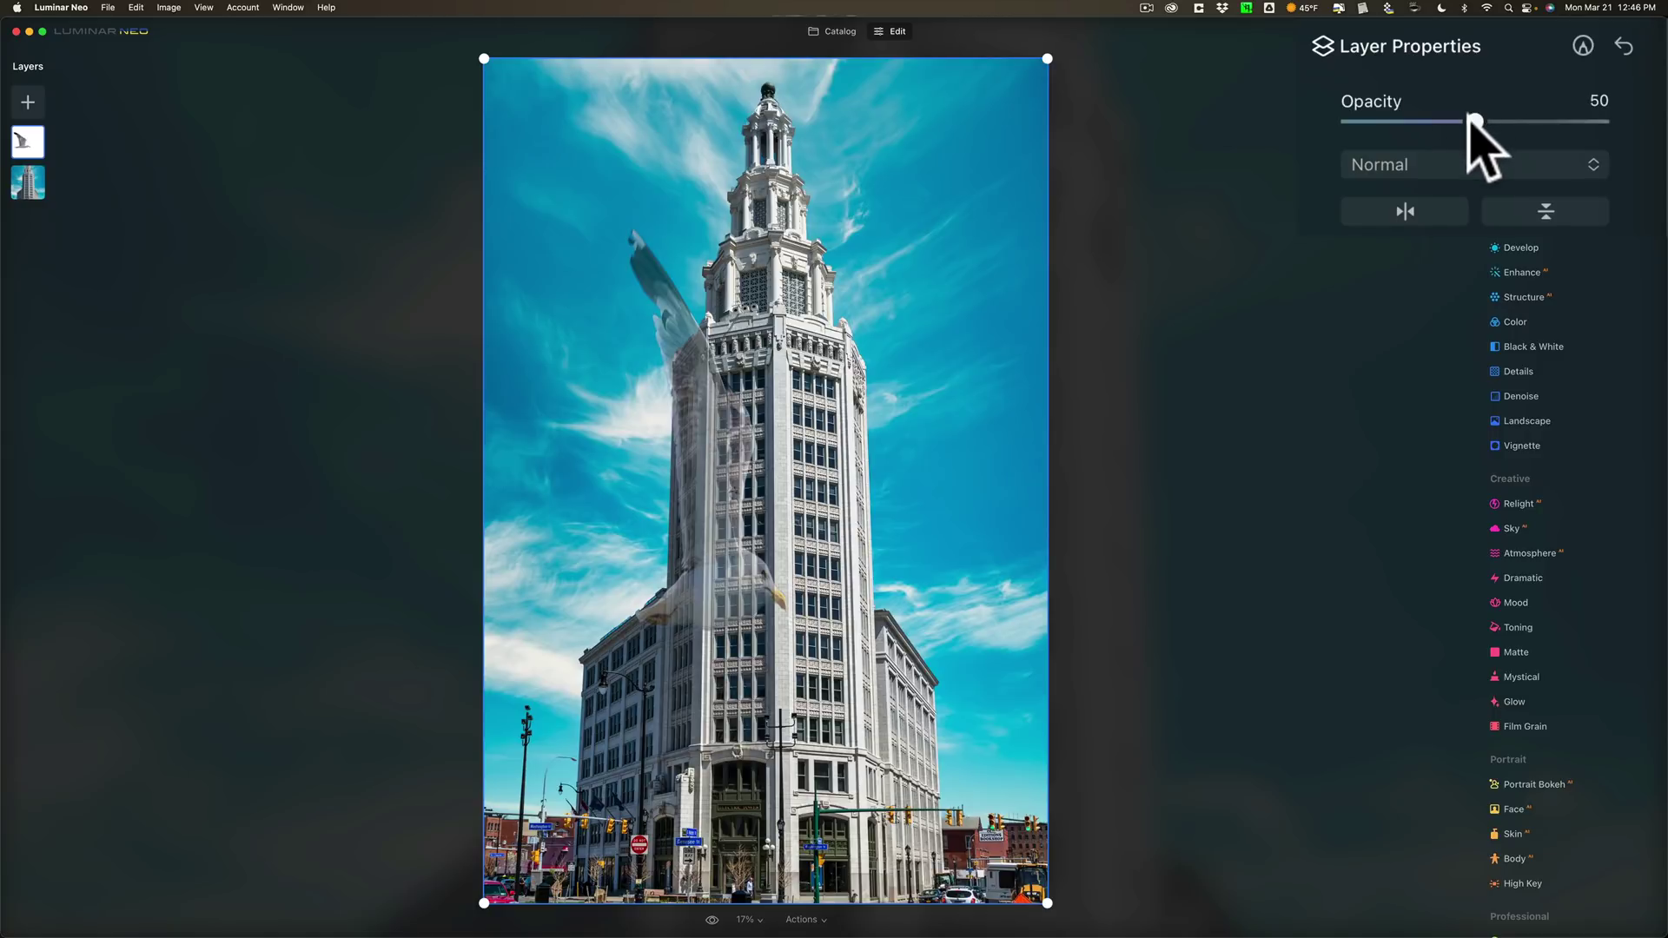
pyautogui.moveTo(1474, 121); pyautogui.dragTo(1664, 122)
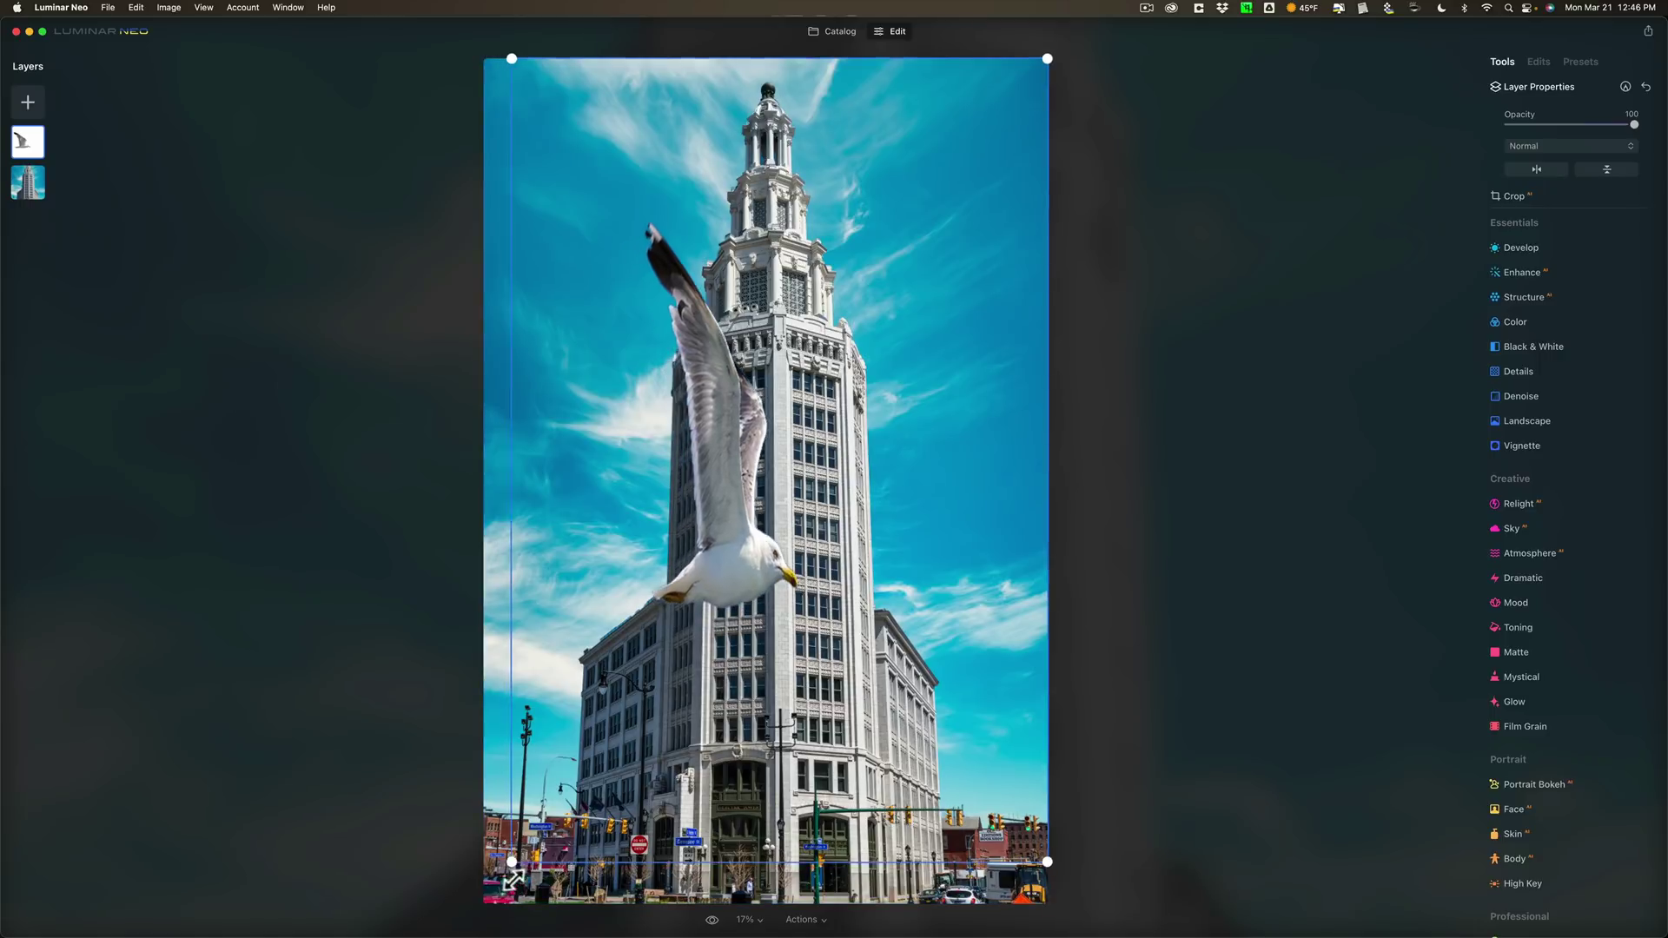
# Shrink the seagull layer and move it into the sky left of the tower's spire.
pyautogui.moveTo(513, 879); pyautogui.dragTo(907, 270)
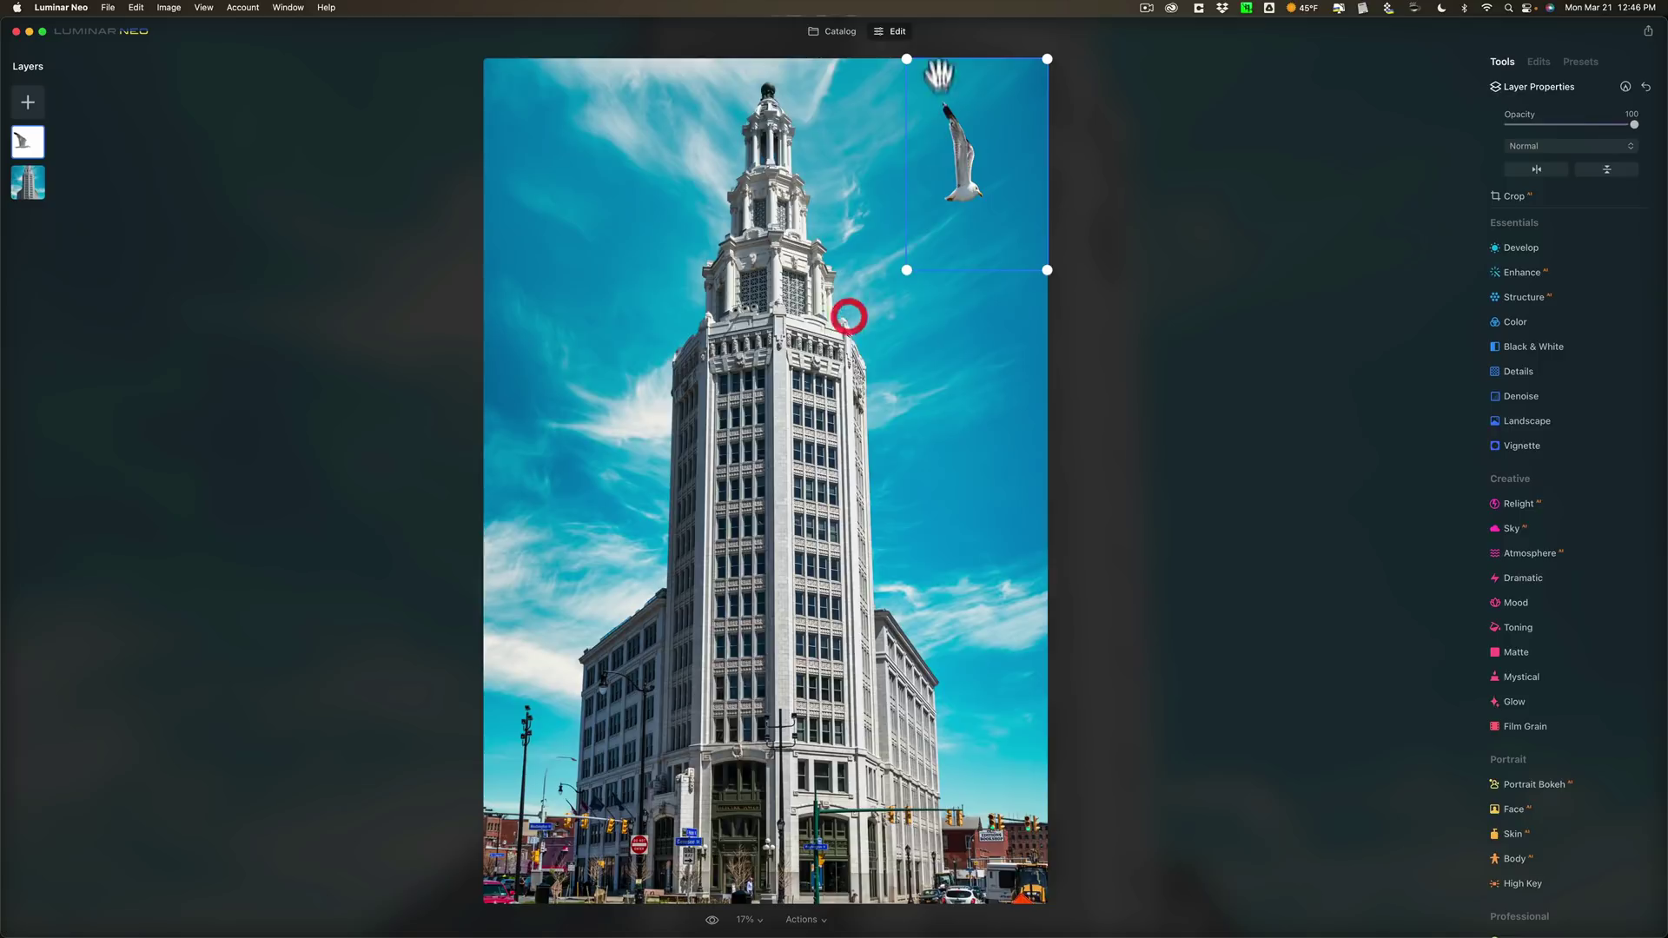
pyautogui.moveTo(906, 59); pyautogui.dragTo(988, 197)
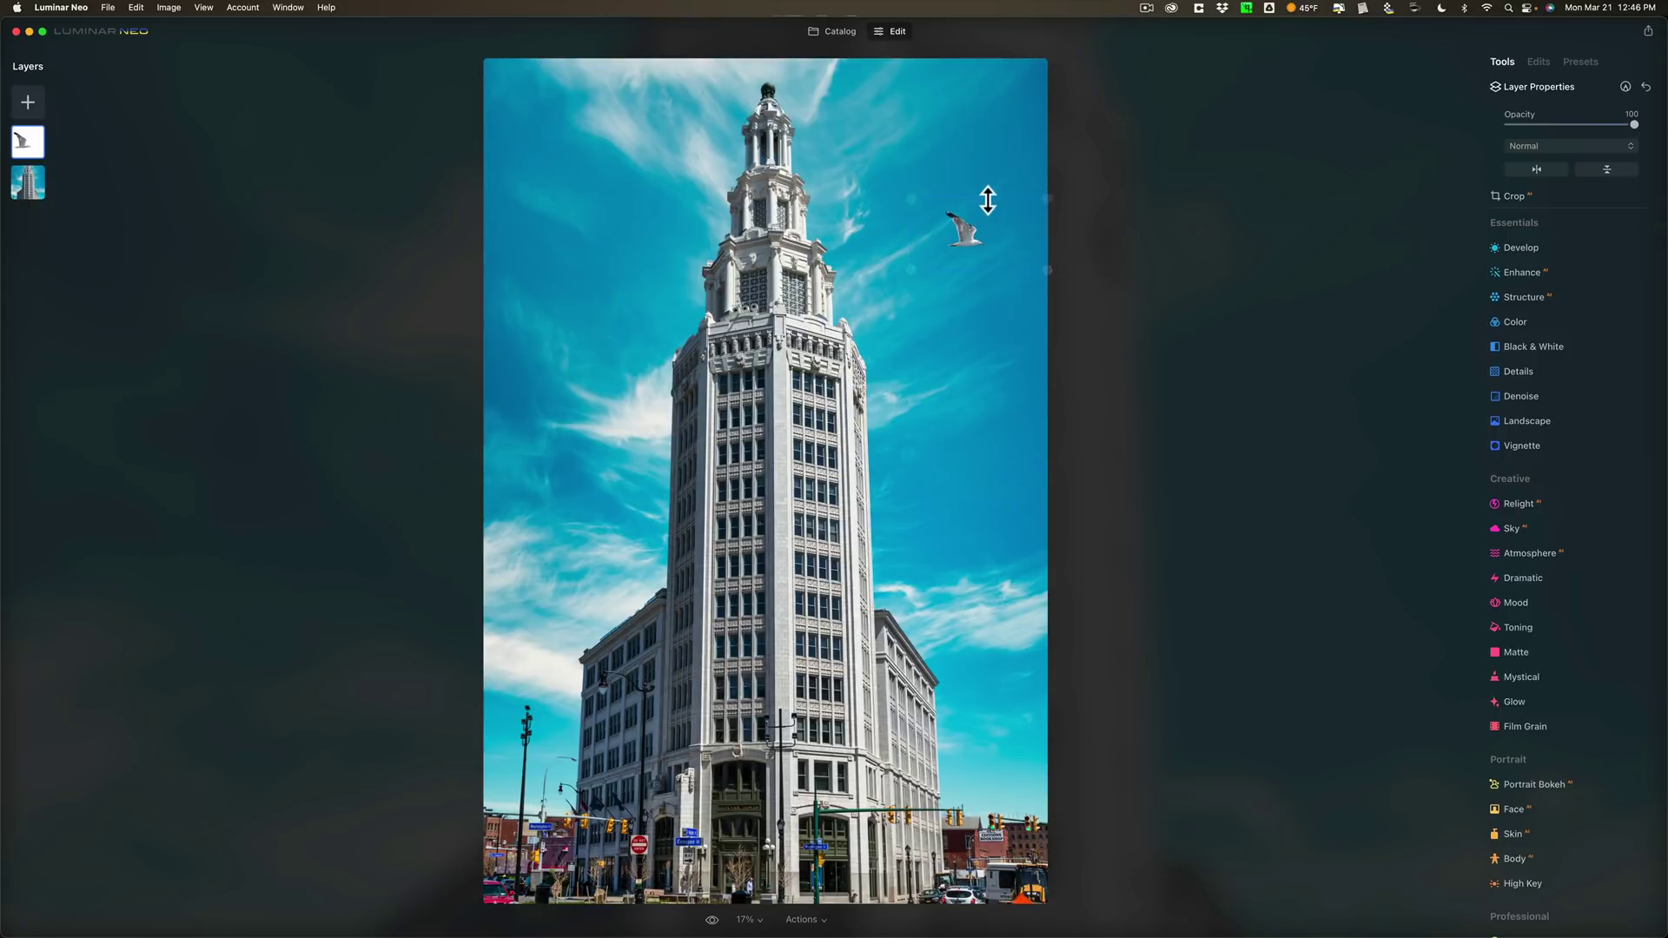
pyautogui.click(1043, 270)
pyautogui.moveTo(960, 234)
pyautogui.mouseDown()
pyautogui.moveTo(636, 219)
pyautogui.moveTo(634, 205)
pyautogui.mouseUp()
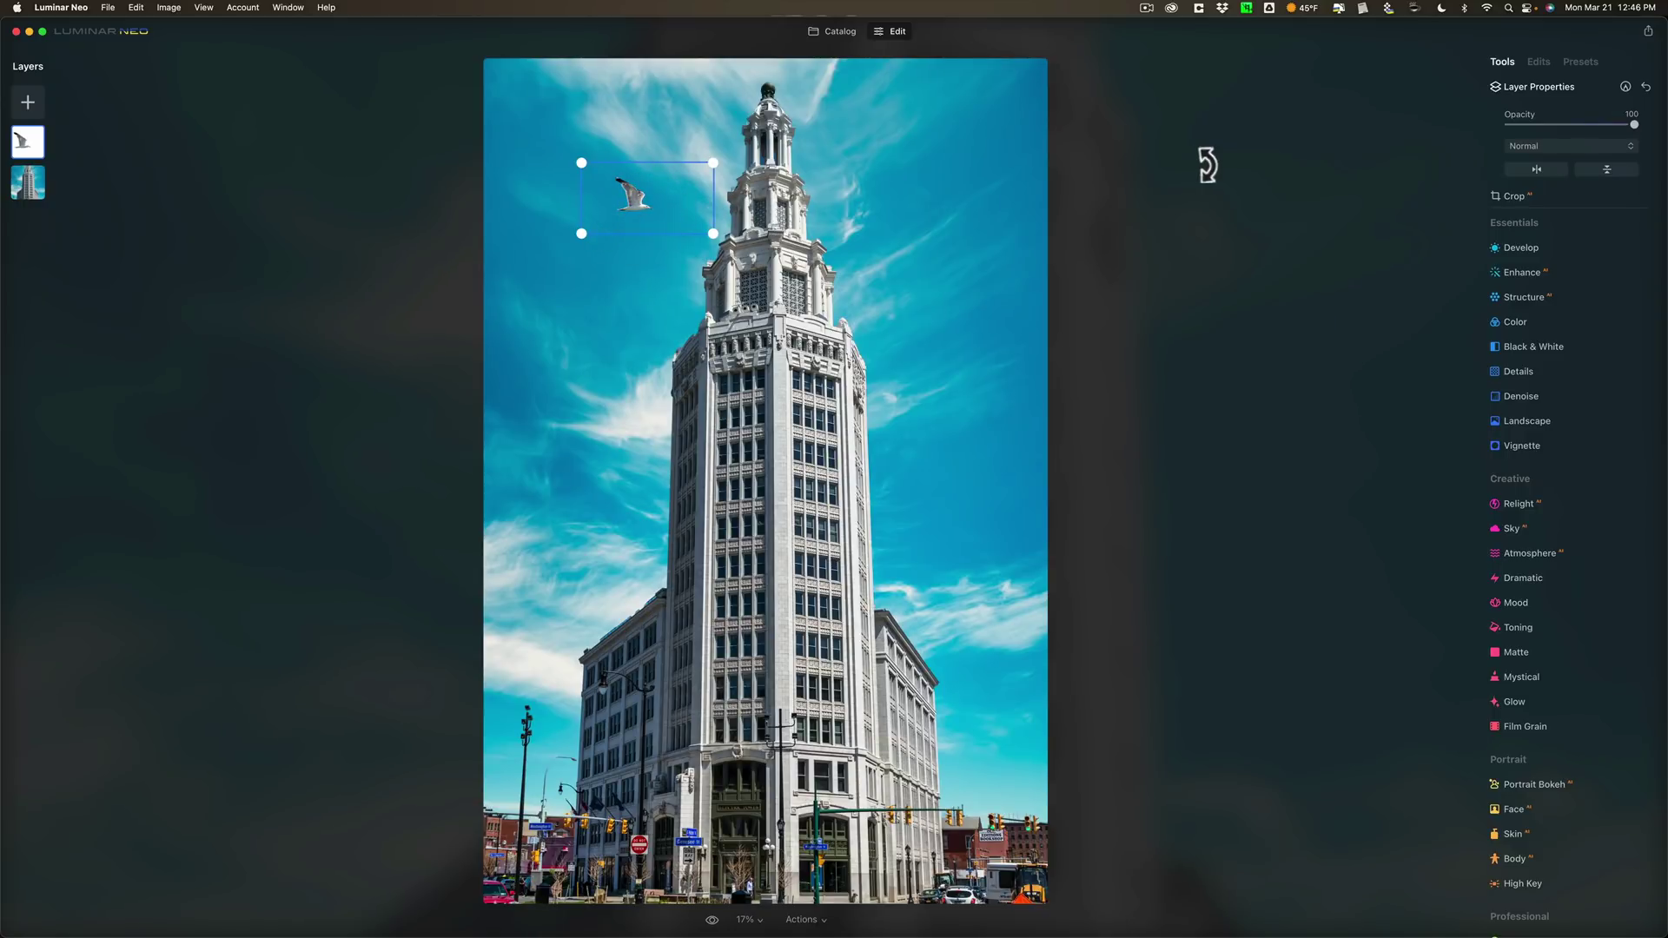
pyautogui.click(1561, 87)
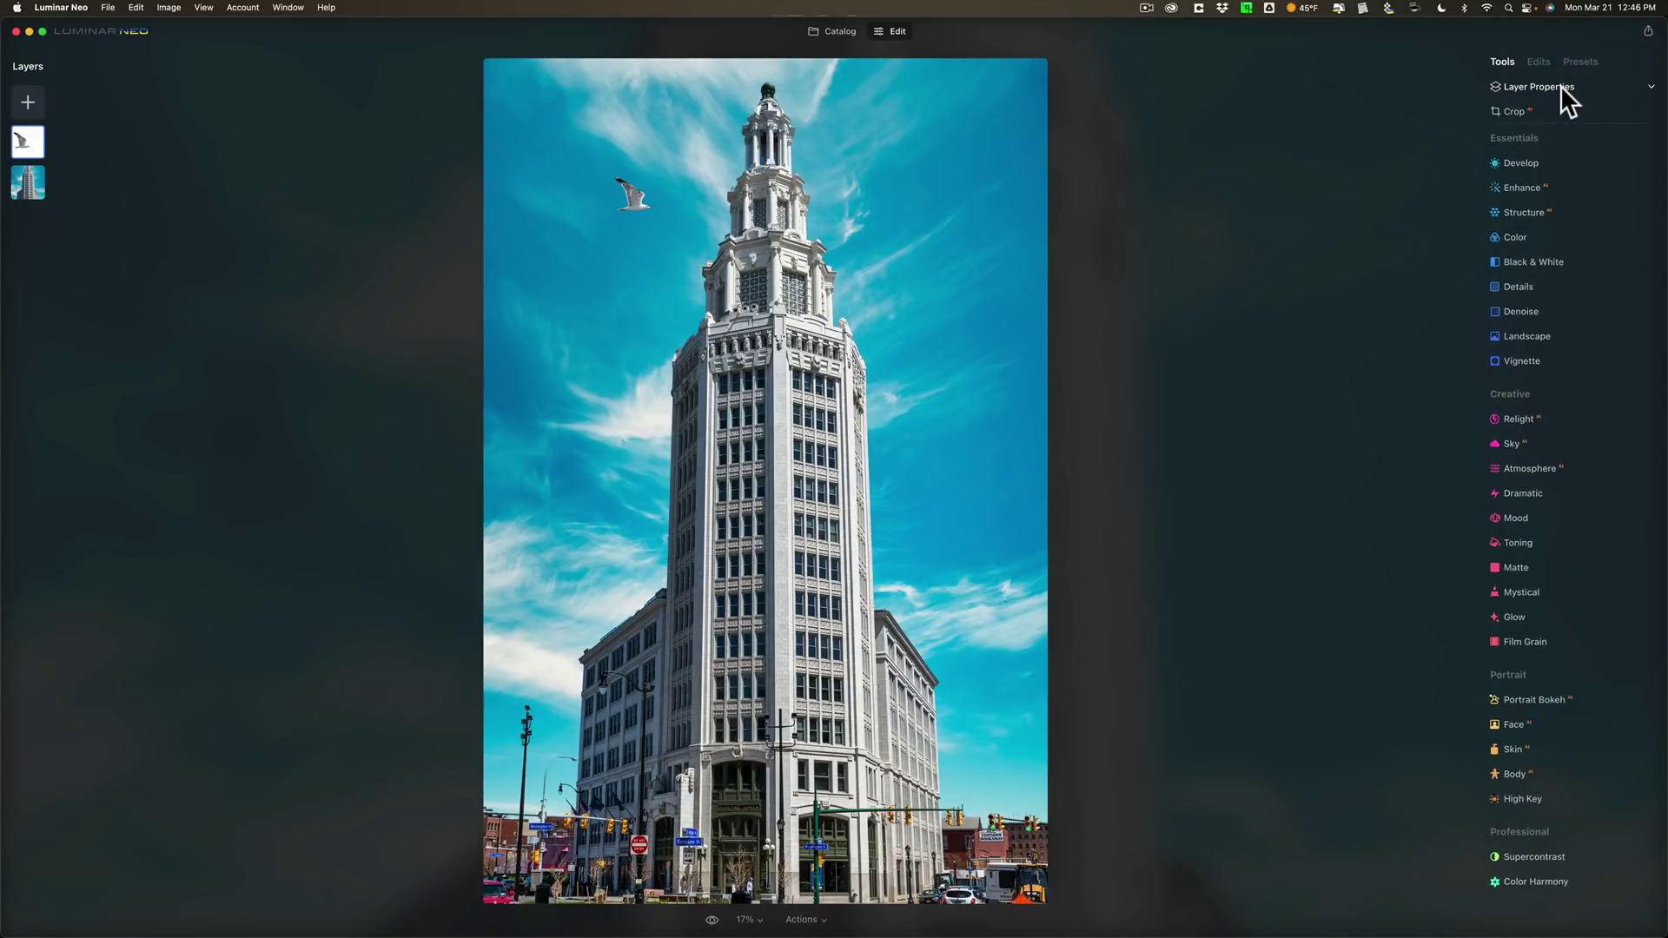